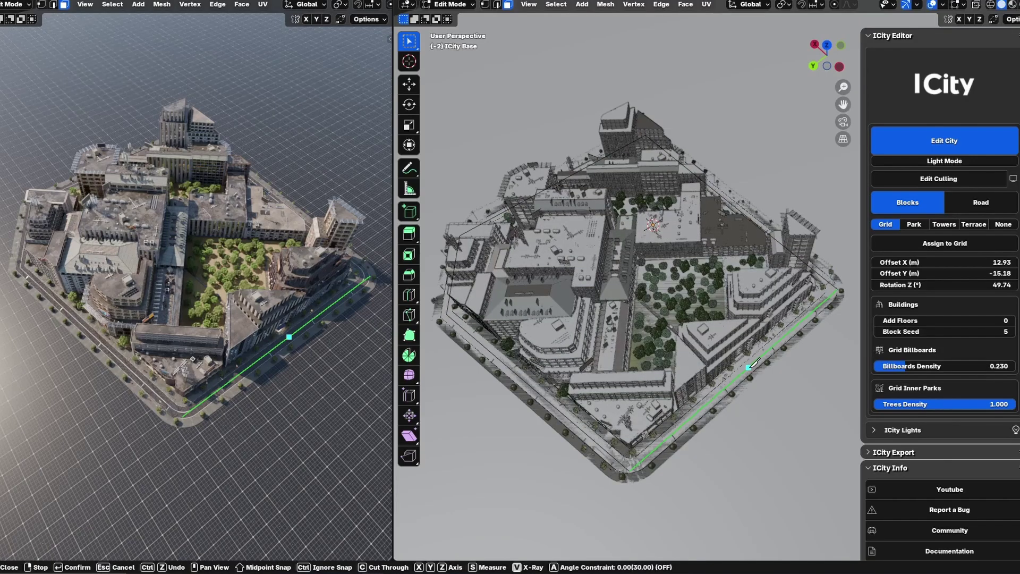
- Knife-cut the city base with a diagonal street and split the block beyond it with a second bent cut
{"action": "left_click", "coordinate": [749, 366]}
{"action": "key", "text": "Return"}
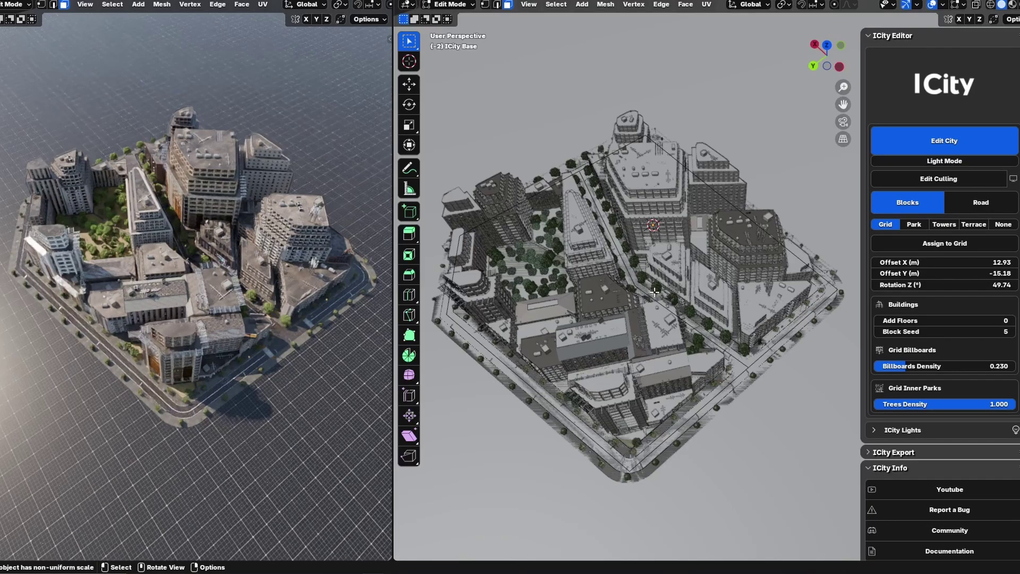
{"action": "left_click", "coordinate": [724, 198]}
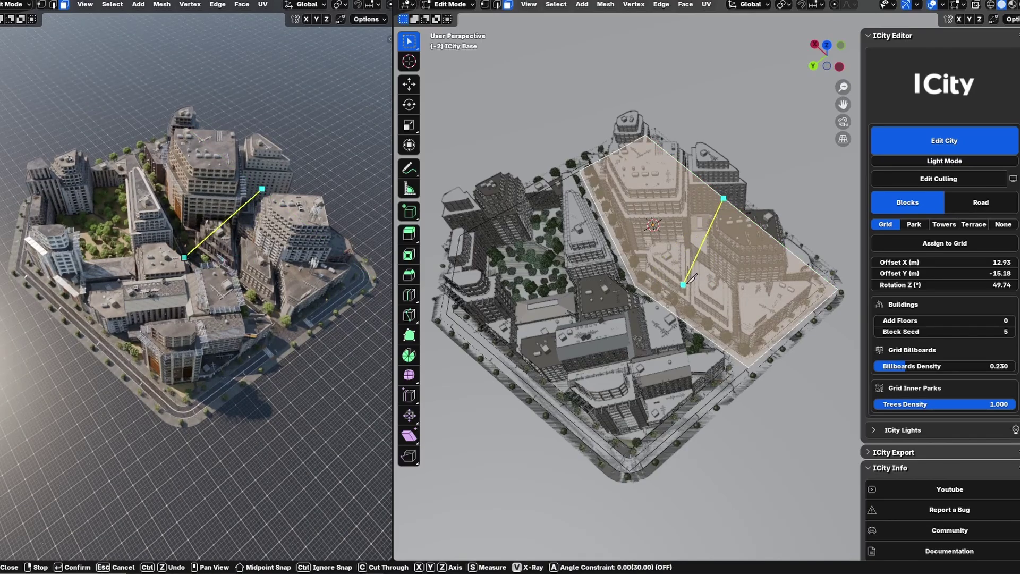
{"action": "left_click", "coordinate": [636, 286]}
{"action": "key", "text": "Return"}
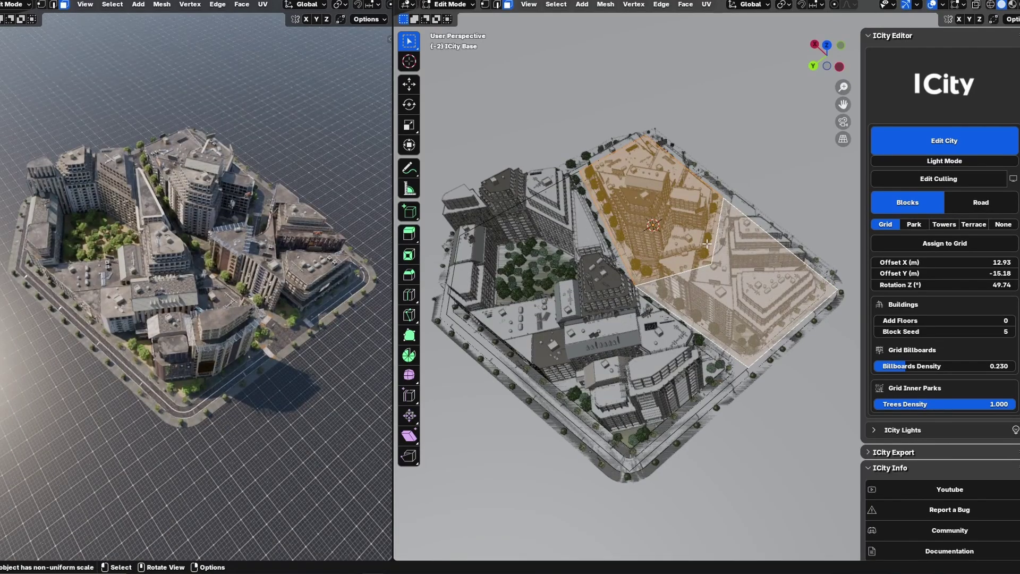
- Set Add Floors for the upper grid block beside the new street to 10, and reduce it to -5
{"action": "key", "text": "2"}
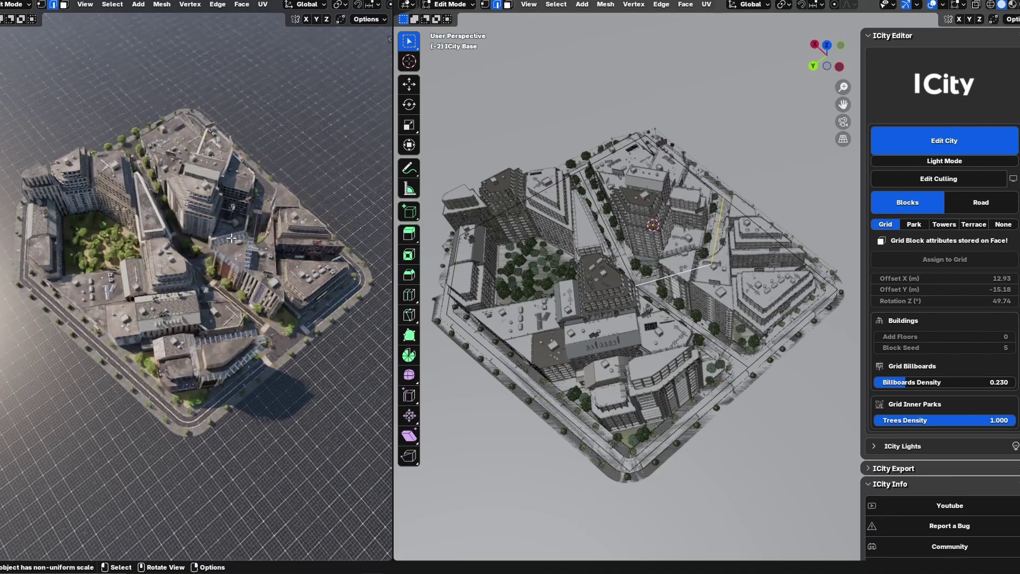
{"action": "scroll", "coordinate": [225, 253], "scroll_direction": "up", "scroll_amount": 6}
{"action": "scroll", "coordinate": [699, 265], "scroll_direction": "up", "scroll_amount": 5}
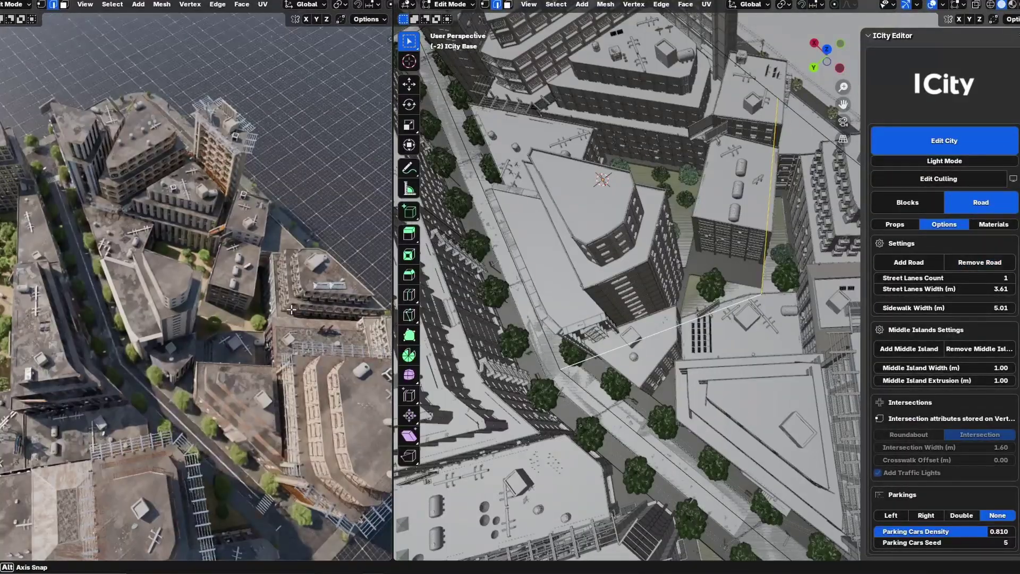
{"action": "key", "text": "3"}
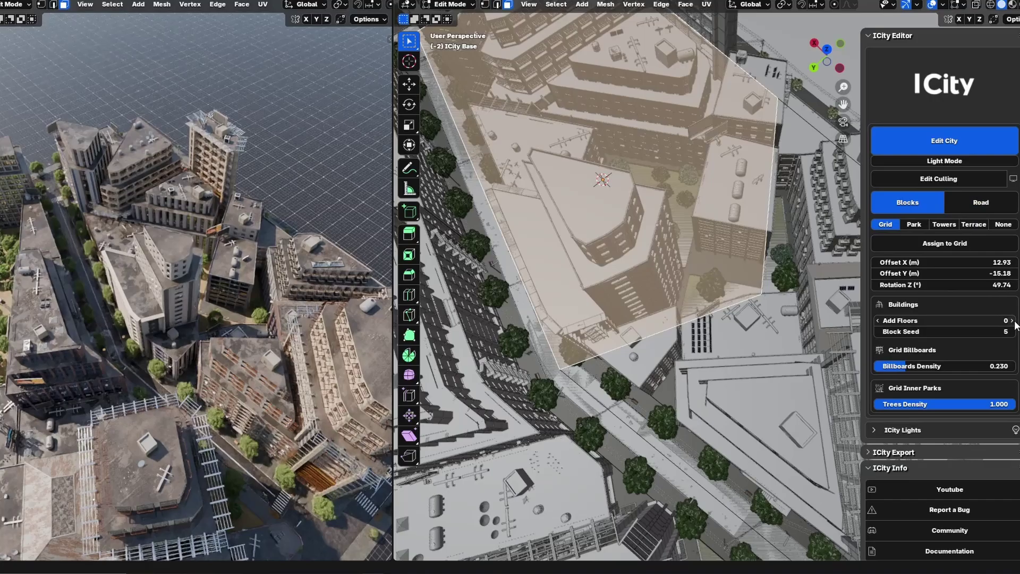
{"action": "left_click", "coordinate": [1013, 320]}
{"action": "left_click", "coordinate": [1013, 321]}
{"action": "left_click", "coordinate": [1012, 321]}
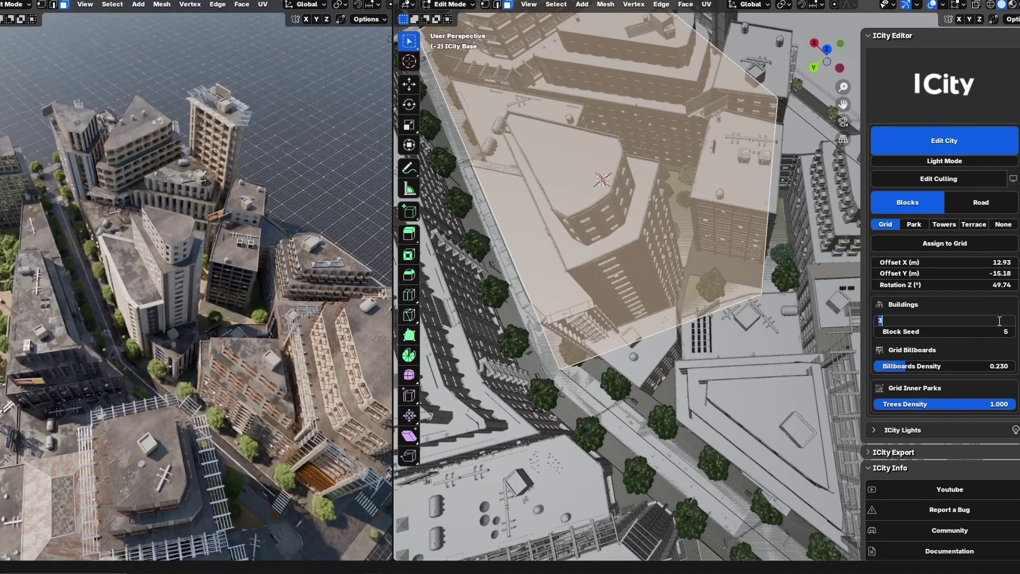
{"action": "type", "text": "10"}
{"action": "key", "text": "Return"}
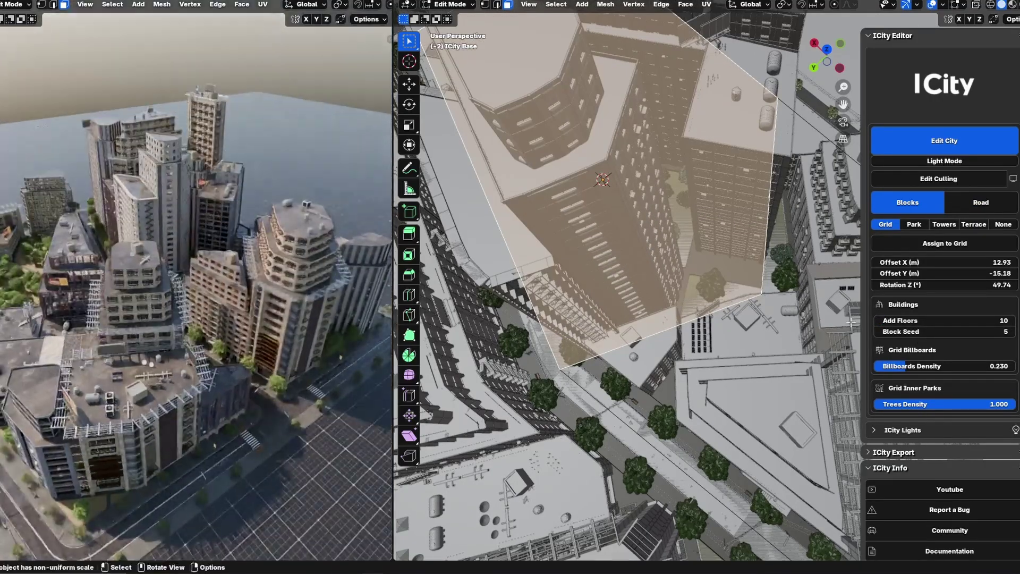
{"action": "key", "text": "Return"}
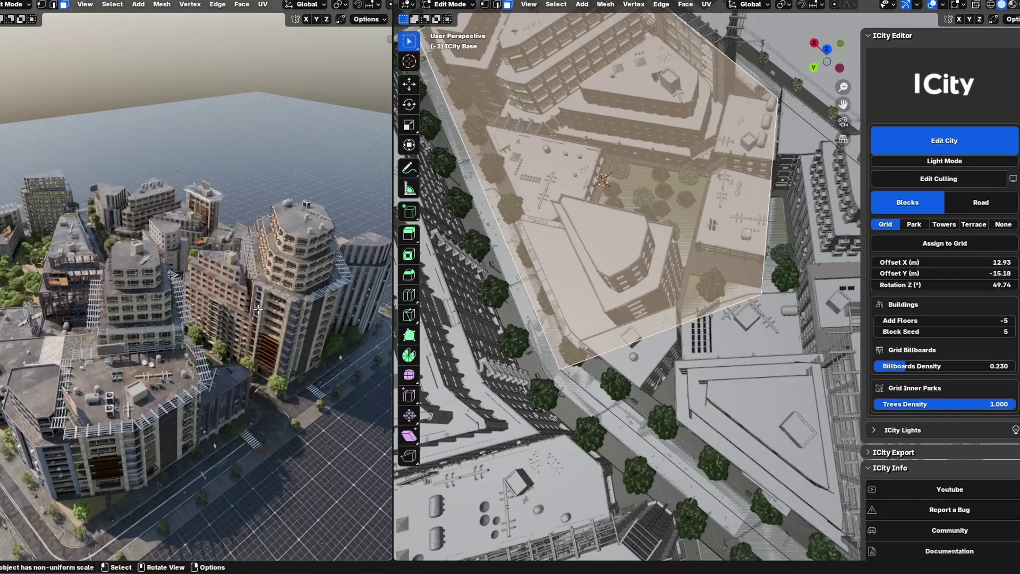
- Reposition the road junction vertex and the extruded street vertex in the ground plane, moving the latter about 20 m
{"action": "scroll", "coordinate": [653, 356], "scroll_direction": "down", "scroll_amount": 6}
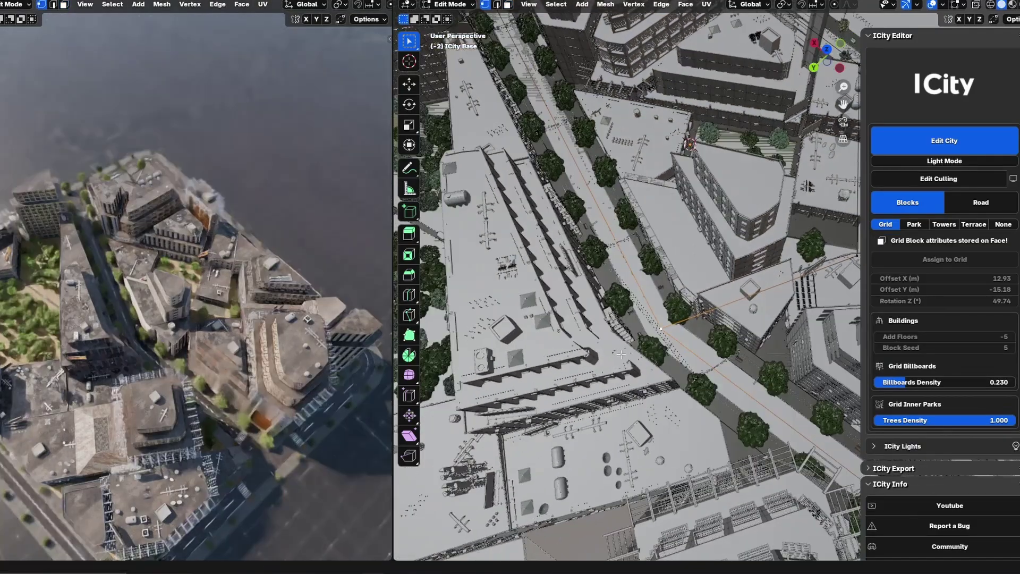
{"action": "key", "text": "g"}
{"action": "key", "text": "shift+z"}
{"action": "left_click", "coordinate": [590, 352]}
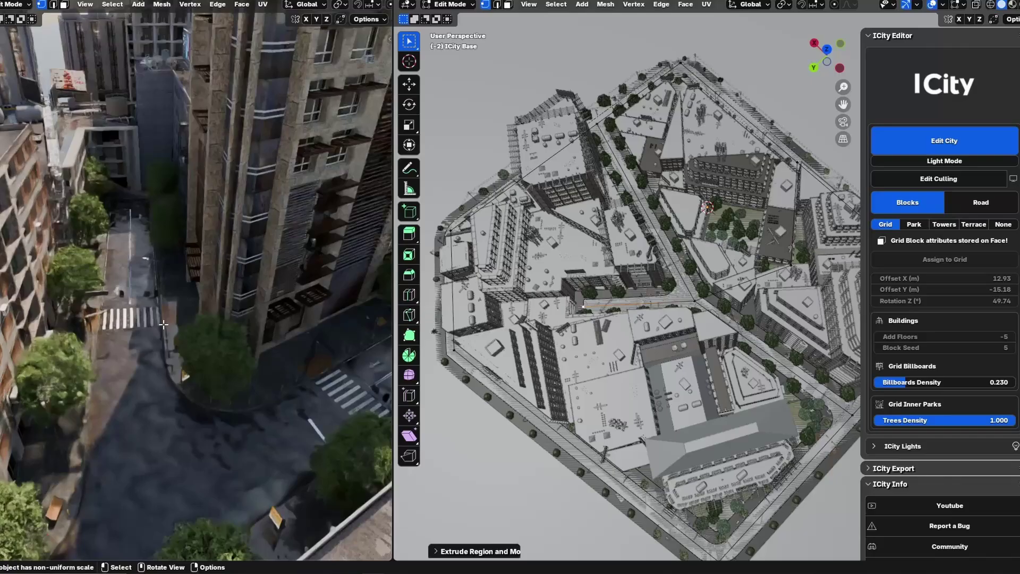
{"action": "key", "text": "g"}
{"action": "key", "text": "shift+z"}
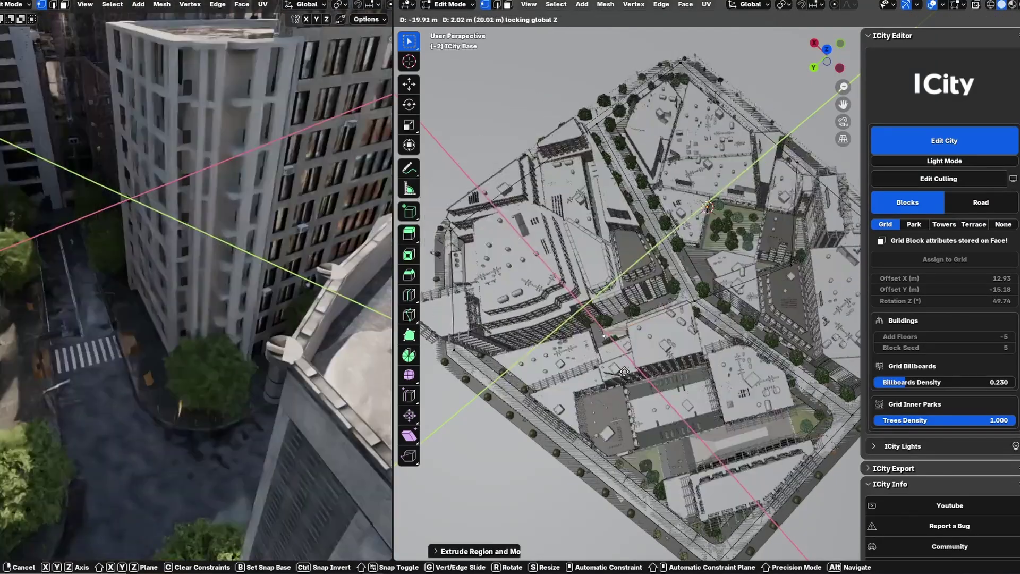
{"action": "left_click", "coordinate": [623, 372]}
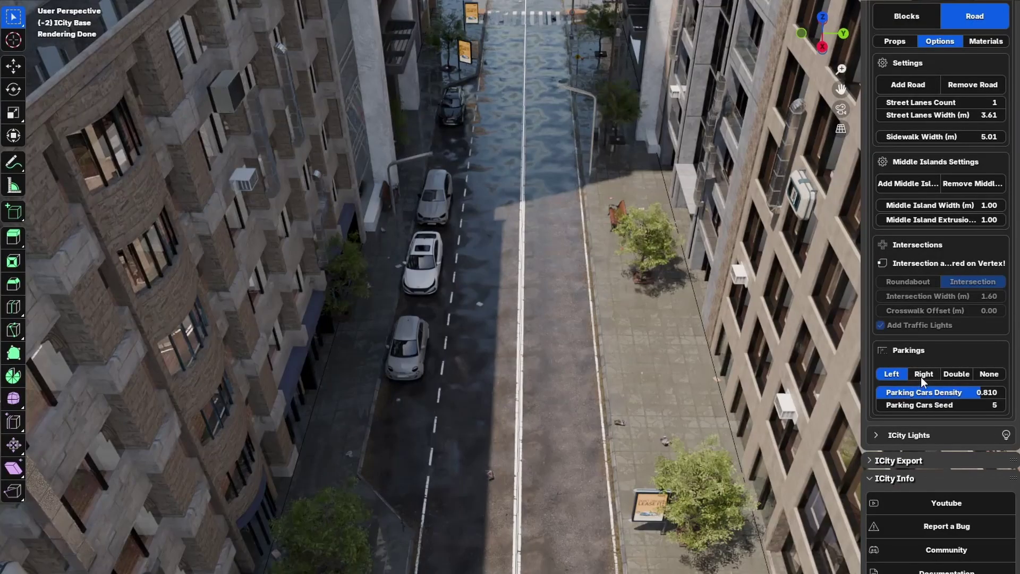
- Try the street's parking options Right and Double, and set the parking to None
{"action": "left_click", "coordinate": [922, 374]}
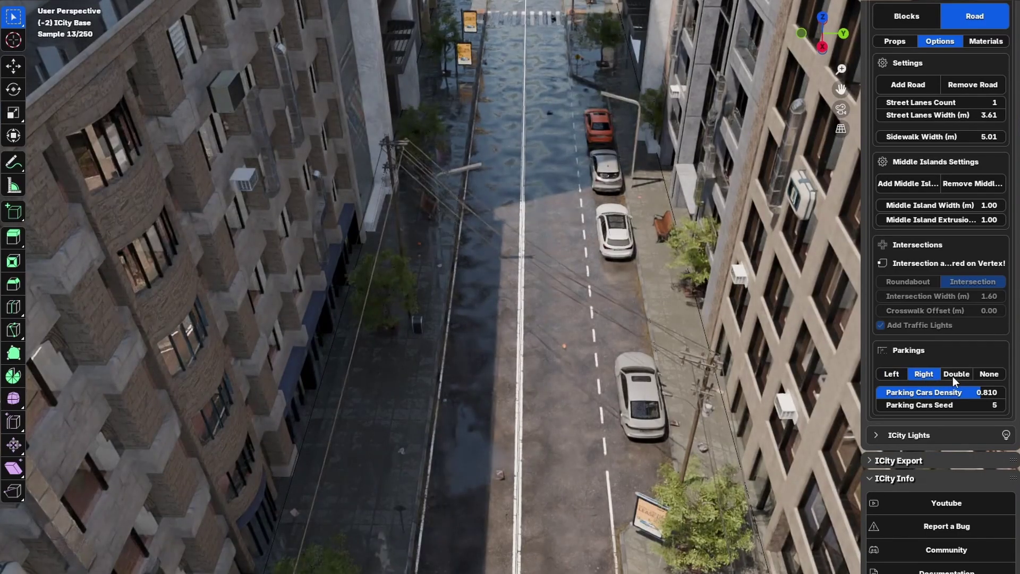
{"action": "left_click", "coordinate": [953, 375]}
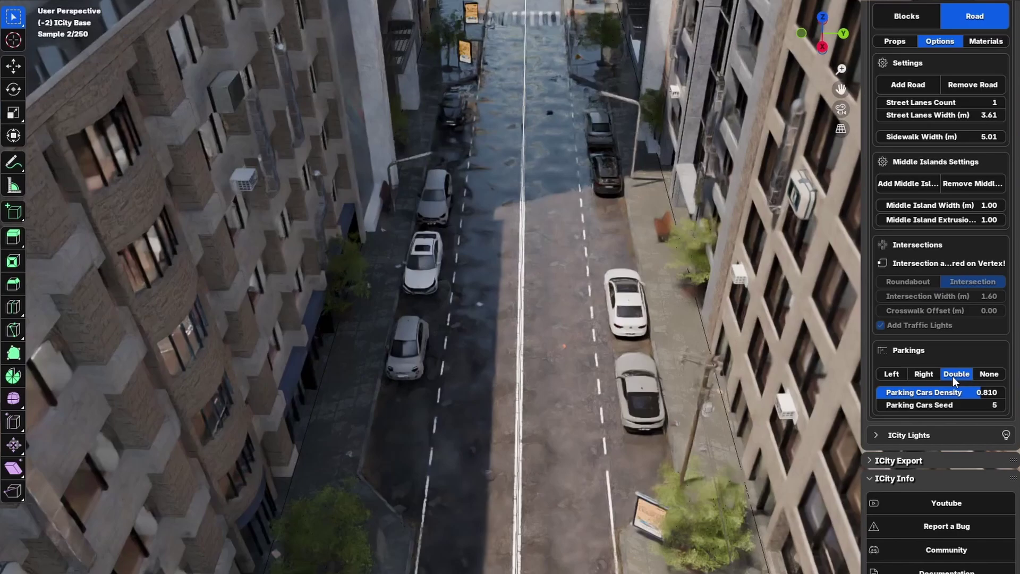
{"action": "left_click", "coordinate": [990, 375]}
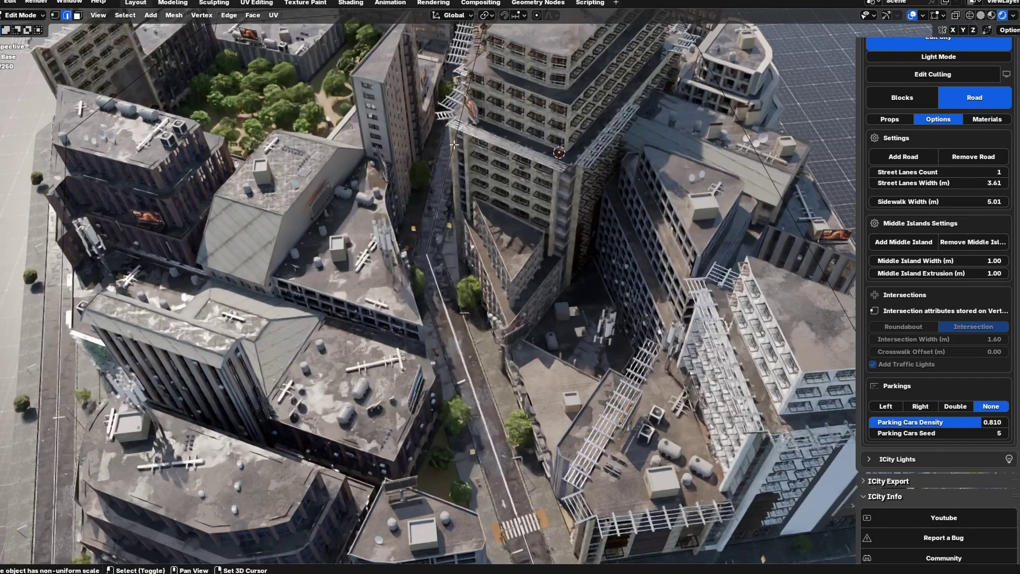
- Add a middle island to the selected street and raise its street lanes count by two
{"action": "left_click", "coordinate": [929, 243]}
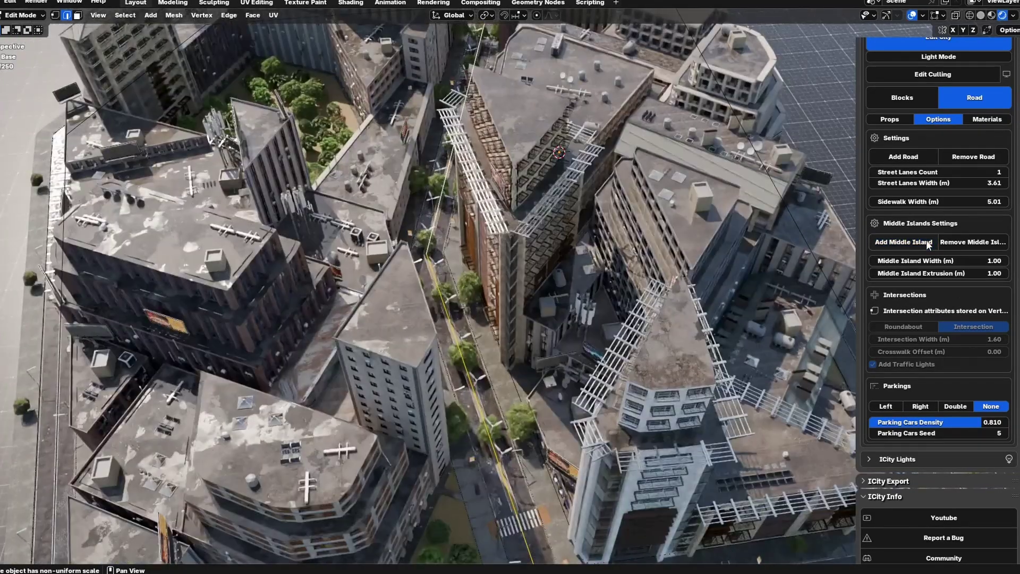
{"action": "left_click", "coordinate": [1005, 172]}
{"action": "left_click", "coordinate": [1005, 172]}
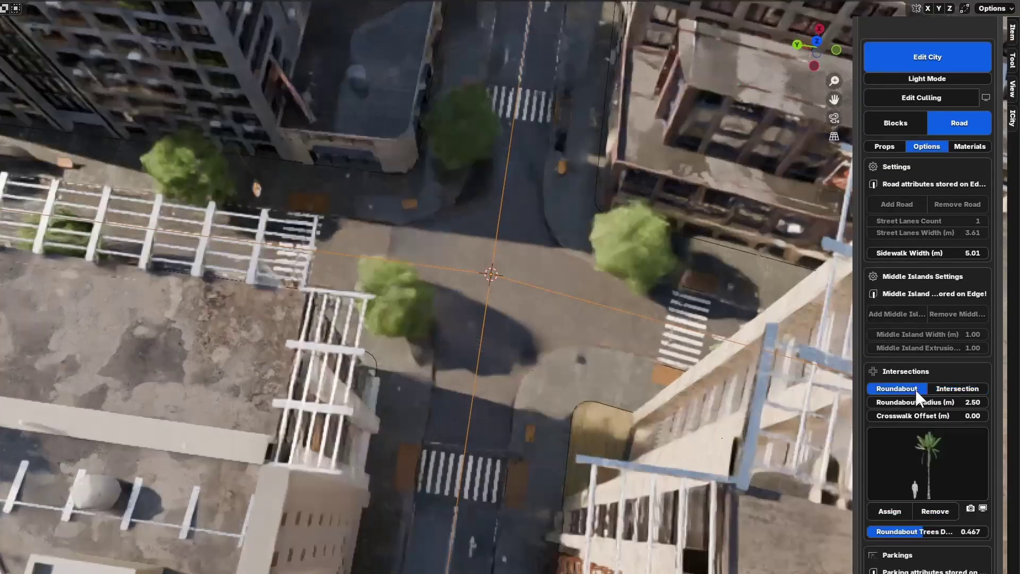
- Replace the roundabout's palm with a leafy green tree and set the roundabout radius to 4 m
{"action": "left_click", "coordinate": [929, 509]}
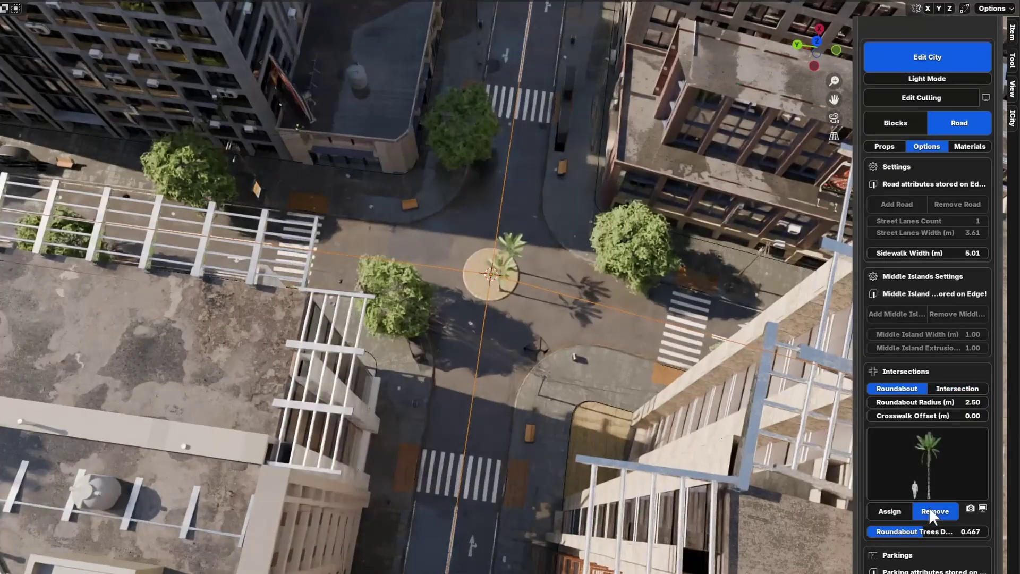
{"action": "left_click", "coordinate": [896, 437]}
{"action": "left_click", "coordinate": [833, 330]}
{"action": "left_click", "coordinate": [898, 509]}
{"action": "double_click", "coordinate": [931, 402]}
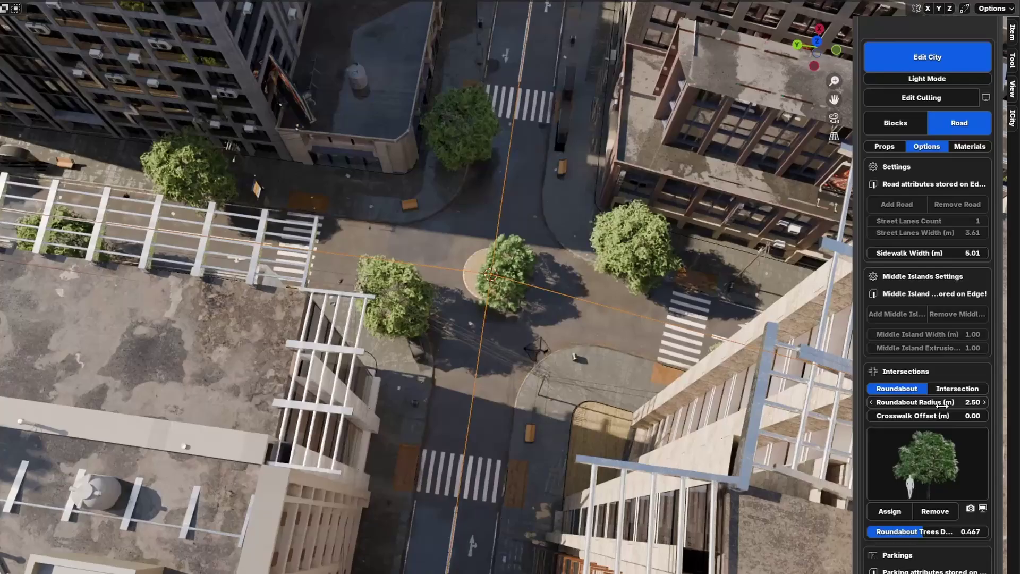
{"action": "type", "text": "4"}
{"action": "key", "text": "Return"}
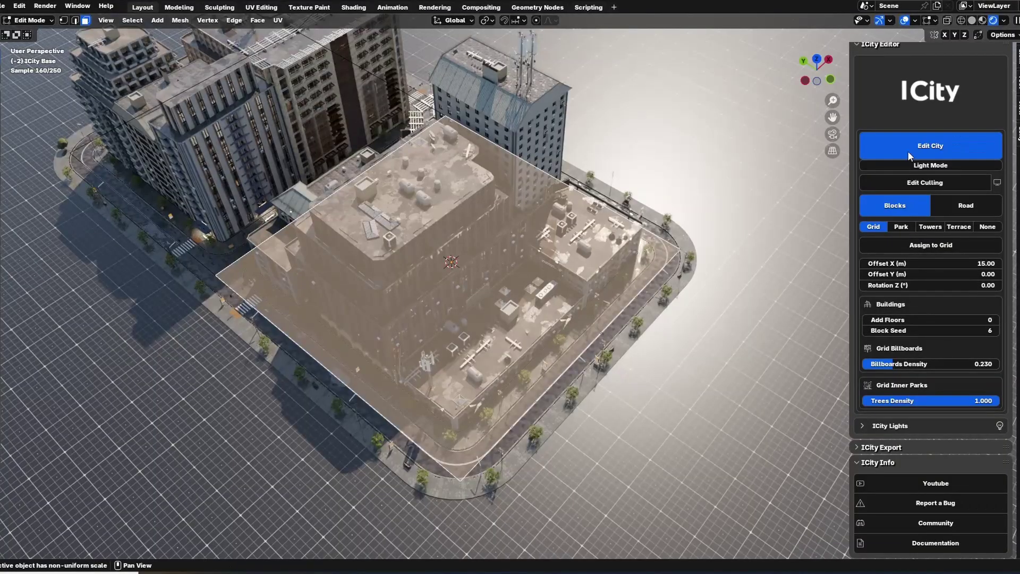
- Adjust the selected block's building layout by turning Rotation Z to 60.42° and shifting its Offset Y
{"action": "left_click", "coordinate": [908, 151]}
{"action": "left_click", "coordinate": [908, 151]}
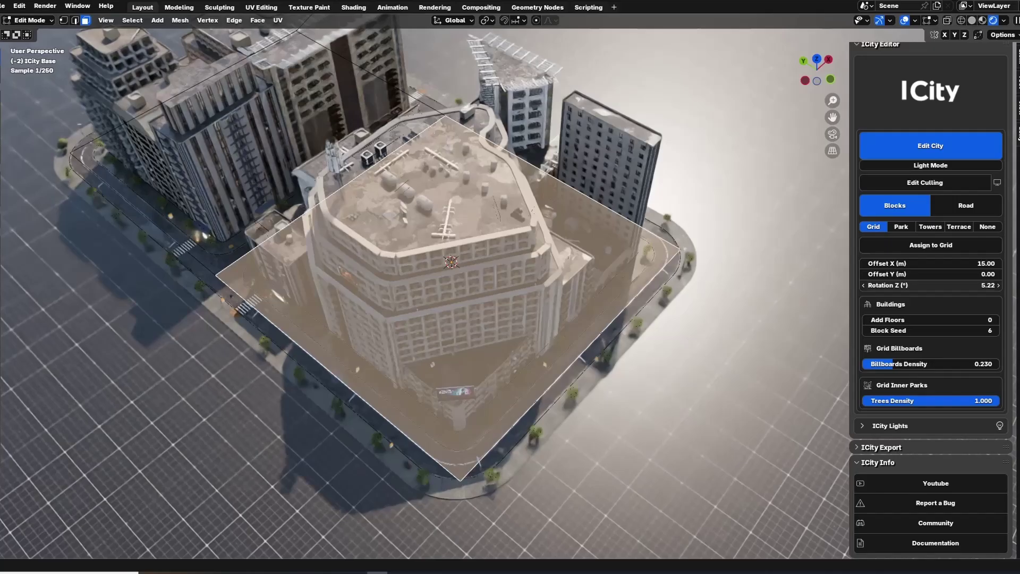
{"action": "left_click_drag", "start_coordinate": [931, 285], "coordinate": [1005, 286]}
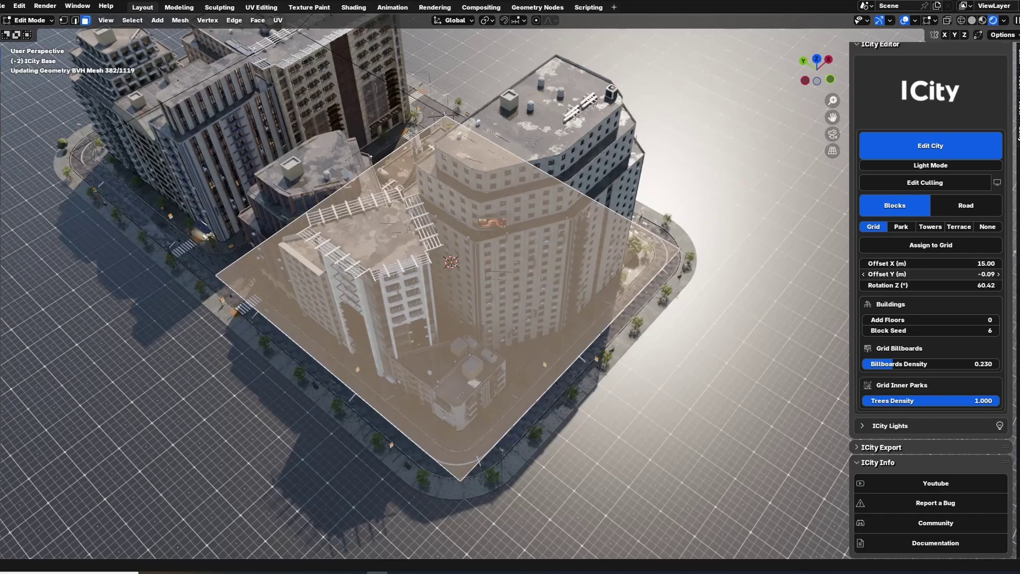
{"action": "left_click_drag", "start_coordinate": [932, 274], "coordinate": [966, 264]}
{"action": "left_click", "coordinate": [913, 167]}
{"action": "left_click_drag", "start_coordinate": [969, 285], "coordinate": [944, 285]}
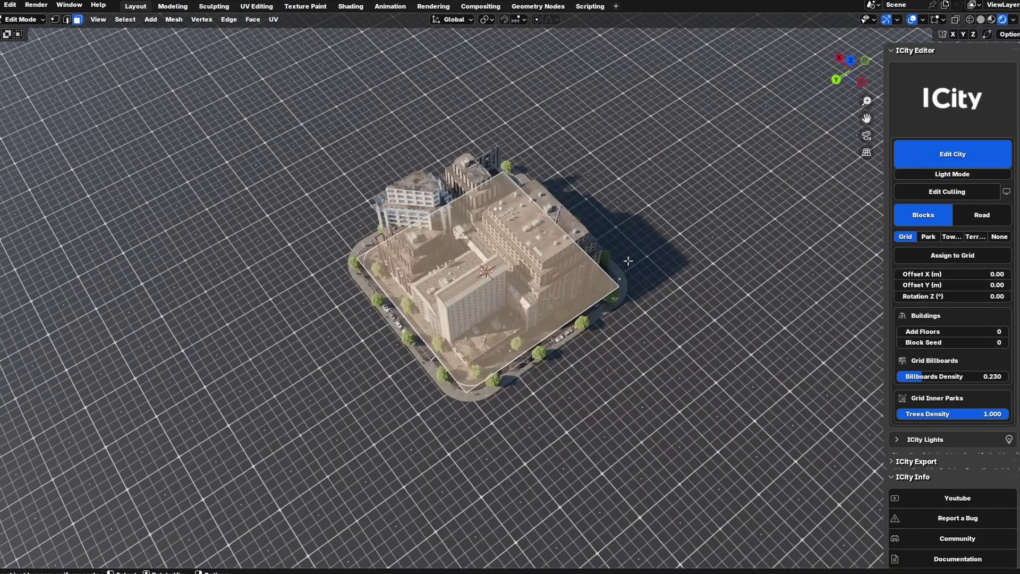
- Enlarge the city base in Light Mode and subdivide it into four blocks separated by crossing streets
{"action": "left_click", "coordinate": [969, 174]}
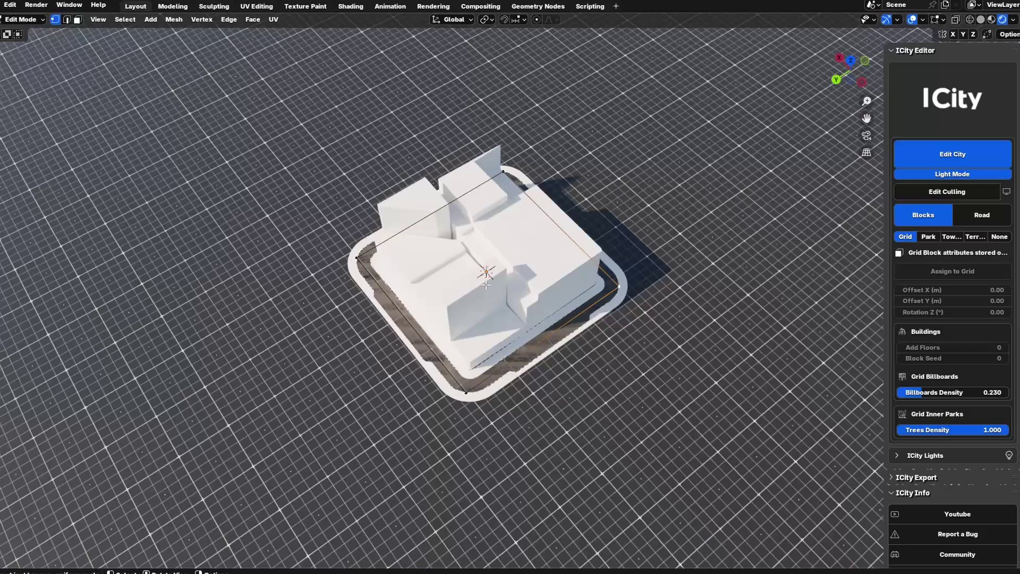
{"action": "key", "text": "s"}
{"action": "left_click", "coordinate": [703, 349]}
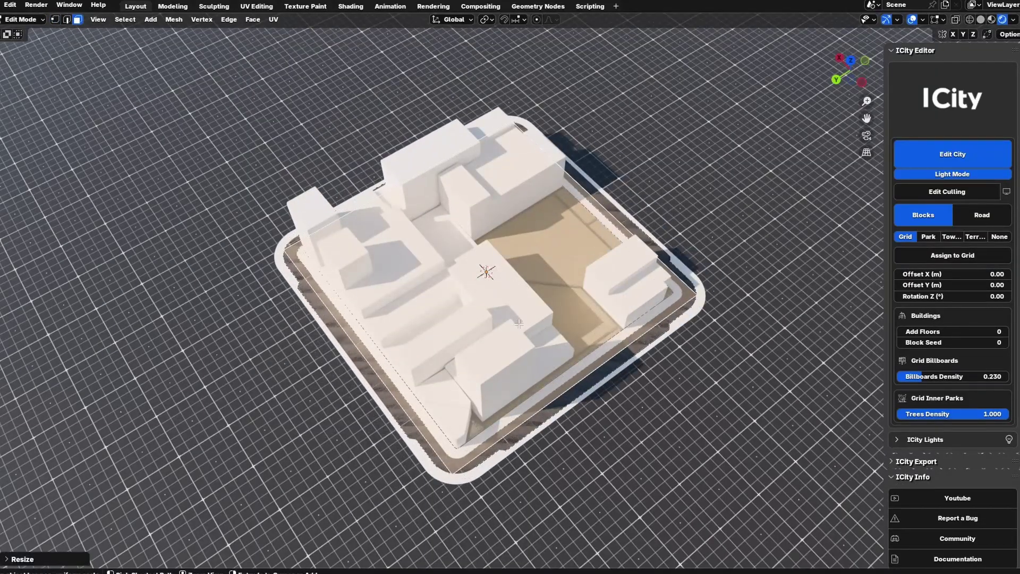
{"action": "key", "text": "ctrl+e"}
{"action": "left_click", "coordinate": [517, 340]}
{"action": "key", "text": "1"}
{"action": "left_click", "coordinate": [495, 280]}
{"action": "key", "text": "g"}
{"action": "key", "text": "shift+z"}
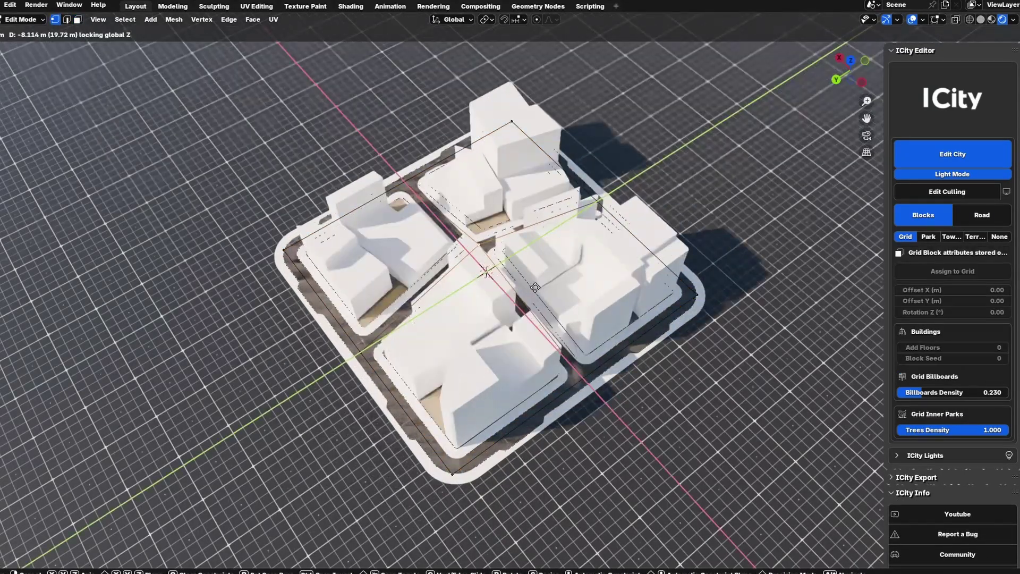
{"action": "key", "text": "z"}
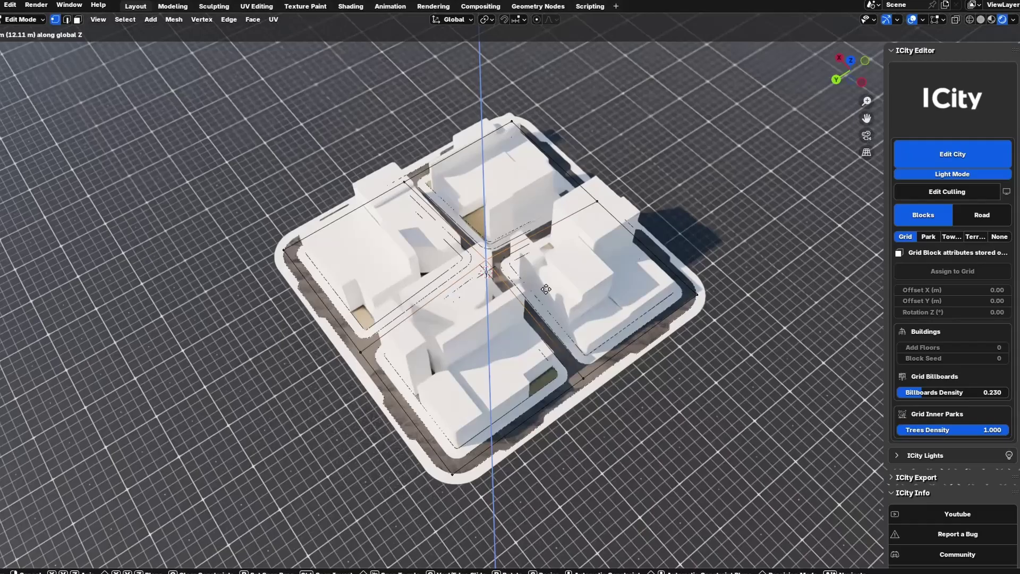
{"action": "right_click", "coordinate": [550, 298]}
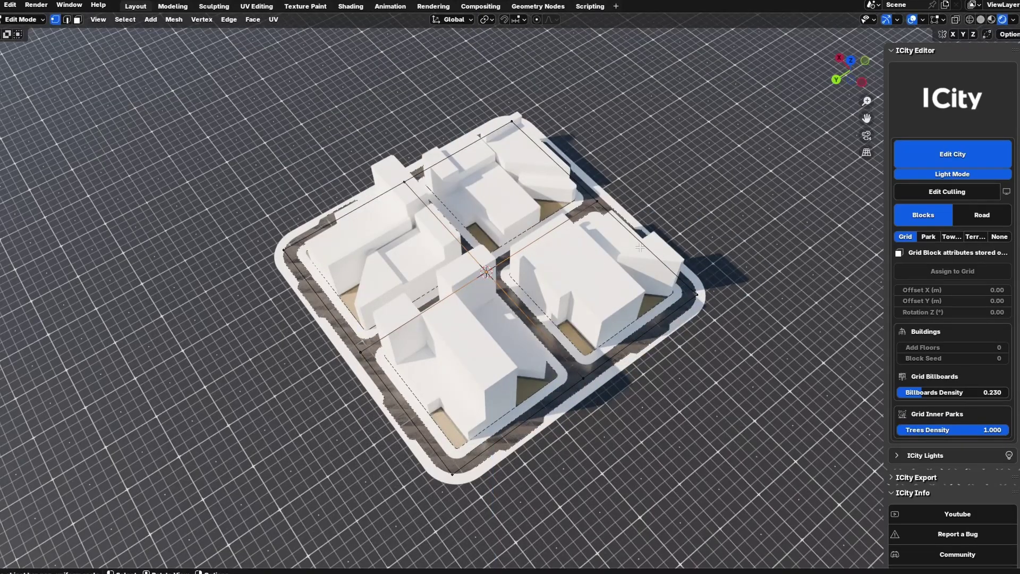
- Move an outer boundary edge of the city base outward by about 40 m in the ground plane
{"action": "key", "text": "2"}
{"action": "middle_click_drag", "start_coordinate": [640, 247], "coordinate": [522, 389]}
{"action": "left_click", "coordinate": [519, 332]}
{"action": "key", "text": "g"}
{"action": "key", "text": "shift+z"}
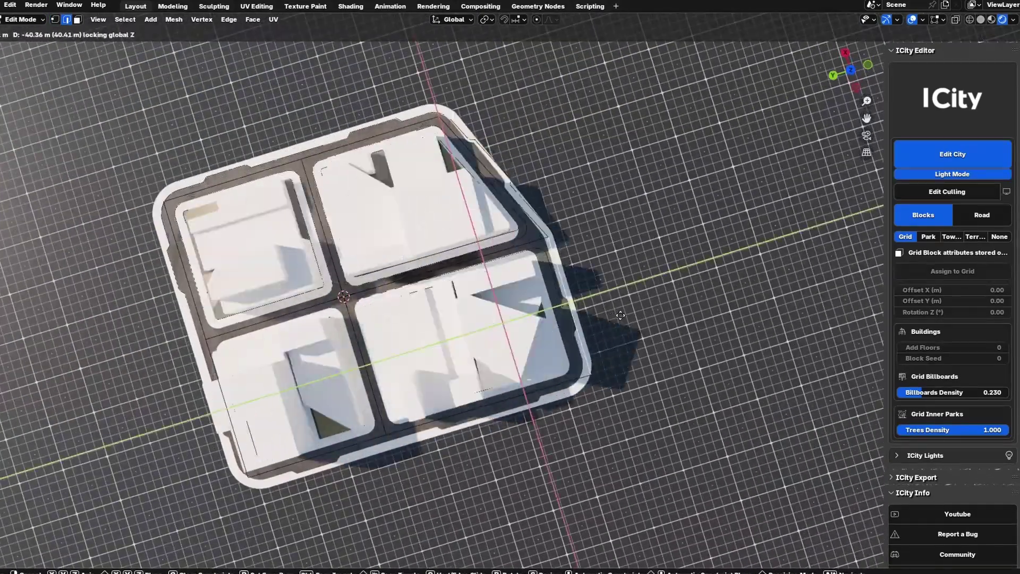
{"action": "left_click", "coordinate": [573, 257]}
- Extrude a road loop outward from the slanted side of the city base and fill it as a new block
{"action": "middle_click_drag", "start_coordinate": [659, 254], "coordinate": [735, 218]}
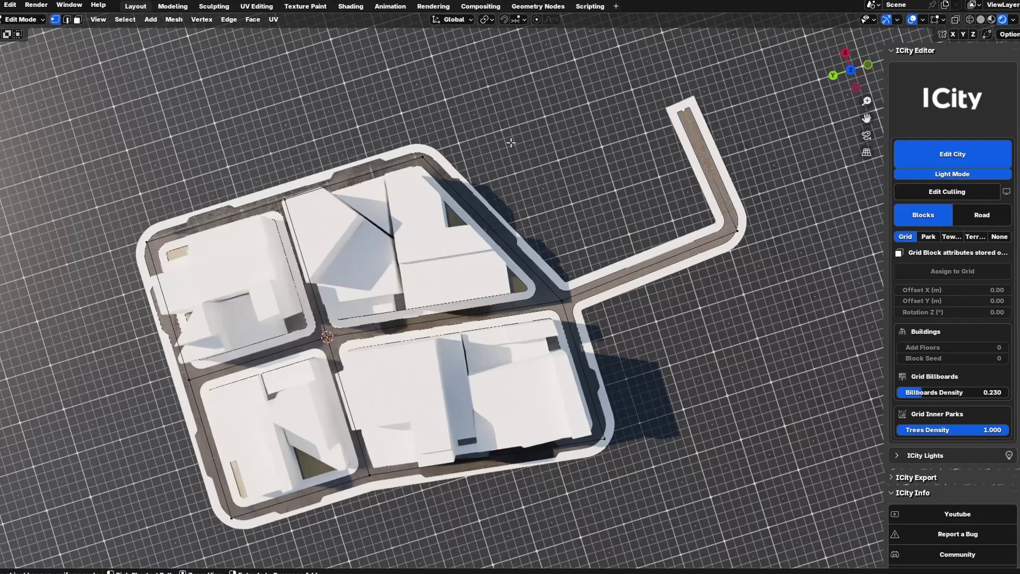
{"action": "right_click", "coordinate": [452, 40], "text": "ctrl"}
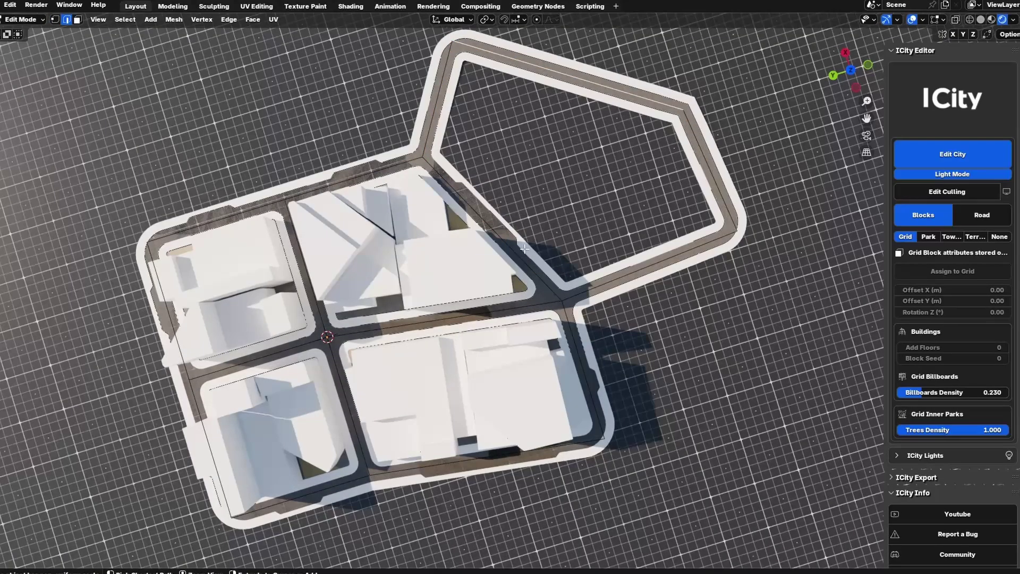
{"action": "key", "text": "f"}
{"action": "left_click", "coordinate": [649, 320]}
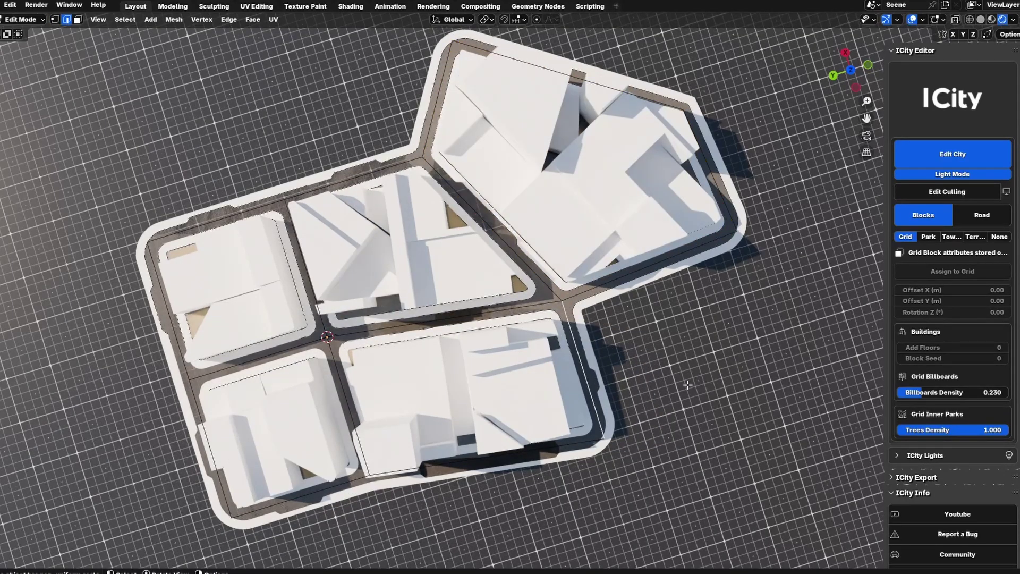
- Knife-cut a new road from the added block's outer edge across the adjoining triangular block to its far street
{"action": "middle_click_drag", "start_coordinate": [651, 319], "coordinate": [670, 253], "text": "shift"}
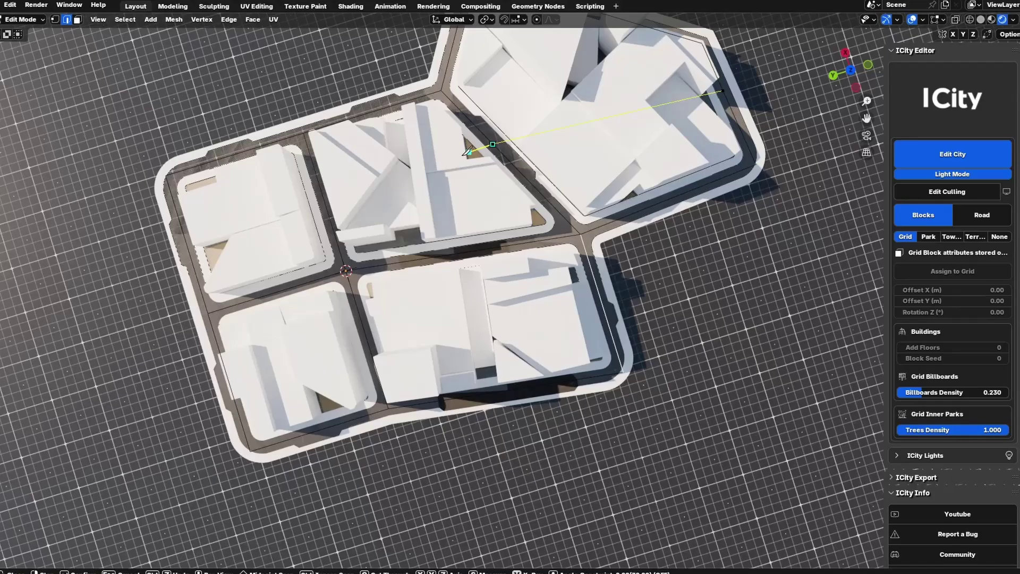
{"action": "left_click", "coordinate": [326, 205]}
{"action": "key", "text": "Return"}
{"action": "scroll", "coordinate": [487, 292], "scroll_direction": "down", "scroll_amount": 1}
{"action": "middle_click_drag", "start_coordinate": [486, 292], "coordinate": [515, 266], "text": "shift"}
{"action": "scroll", "coordinate": [492, 340], "scroll_direction": "up", "scroll_amount": 1}
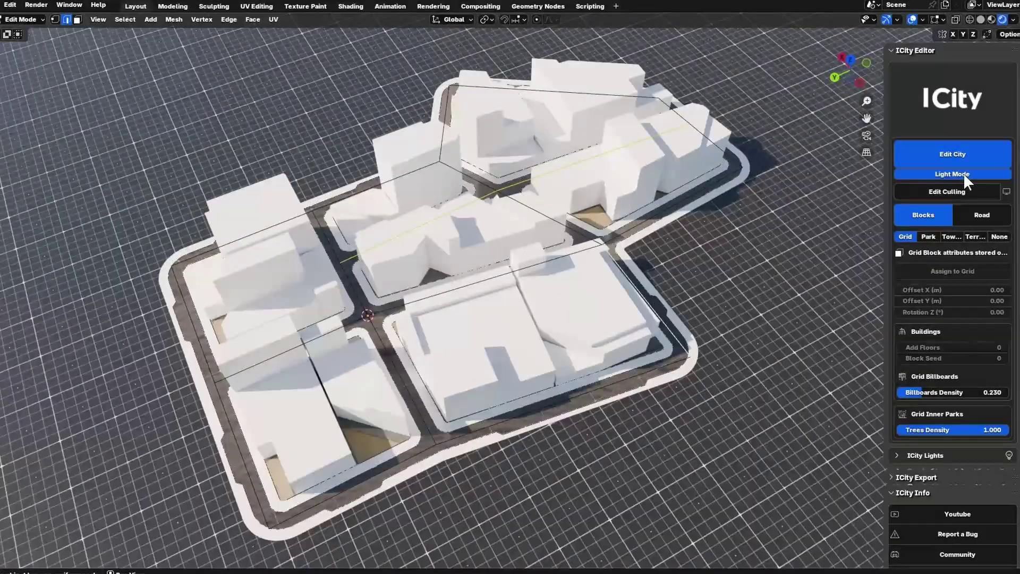
- Turn Light Mode off and hide the viewport overlays to view the fully detailed city
{"action": "left_click", "coordinate": [971, 176]}
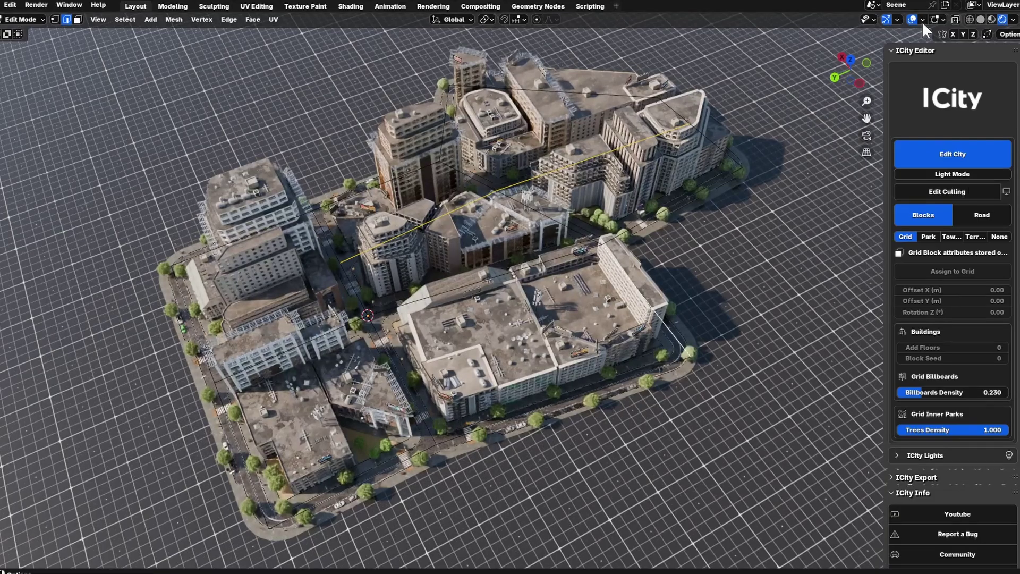
{"action": "left_click", "coordinate": [913, 20]}
{"action": "scroll", "coordinate": [563, 276], "scroll_direction": "up", "scroll_amount": 1}
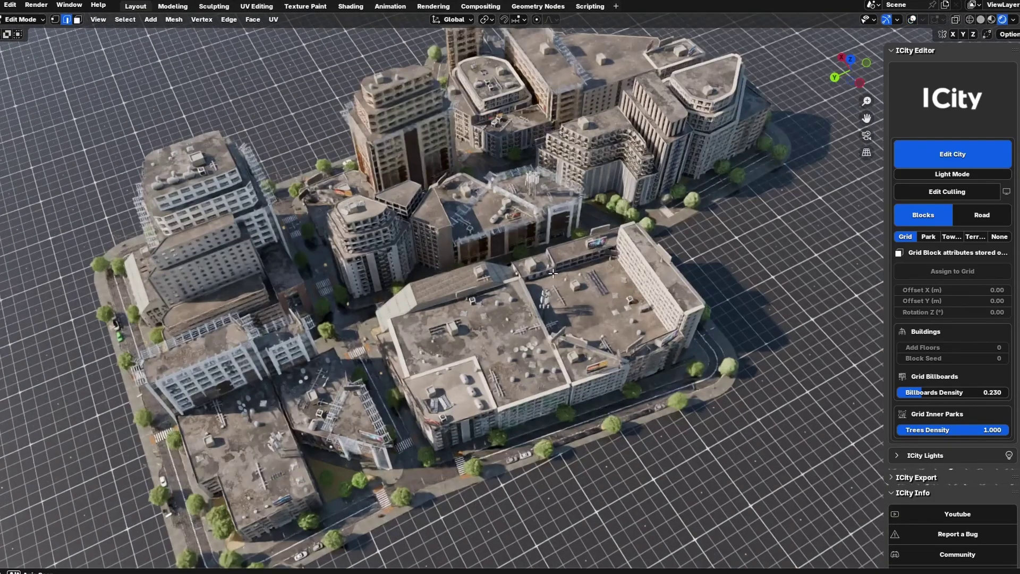
{"action": "middle_click_drag", "start_coordinate": [547, 287], "coordinate": [687, 316]}
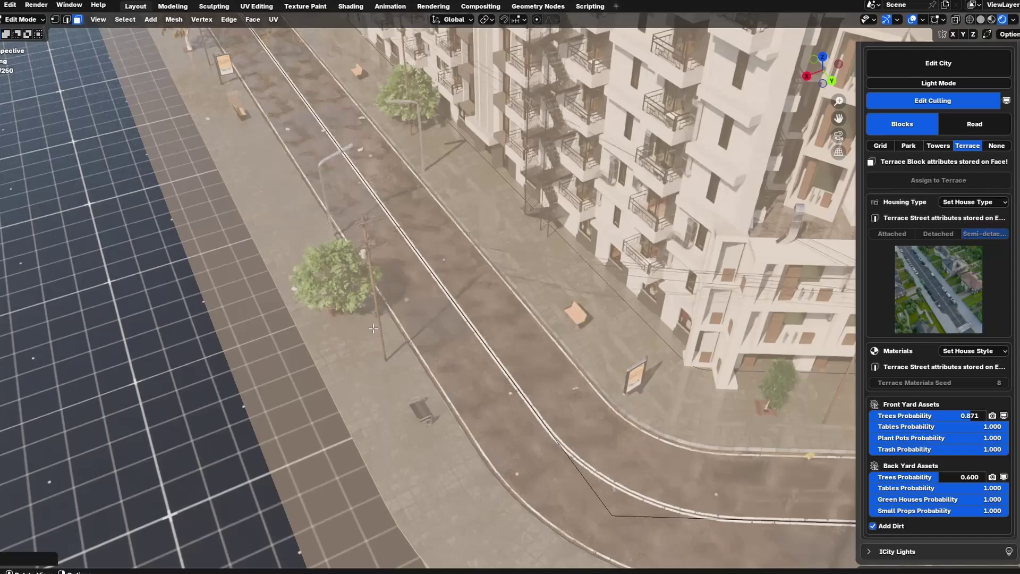
- Move the side face of the culling volume inward along the X axis across the corner block
{"action": "scroll", "coordinate": [418, 312], "scroll_direction": "down", "scroll_amount": 7}
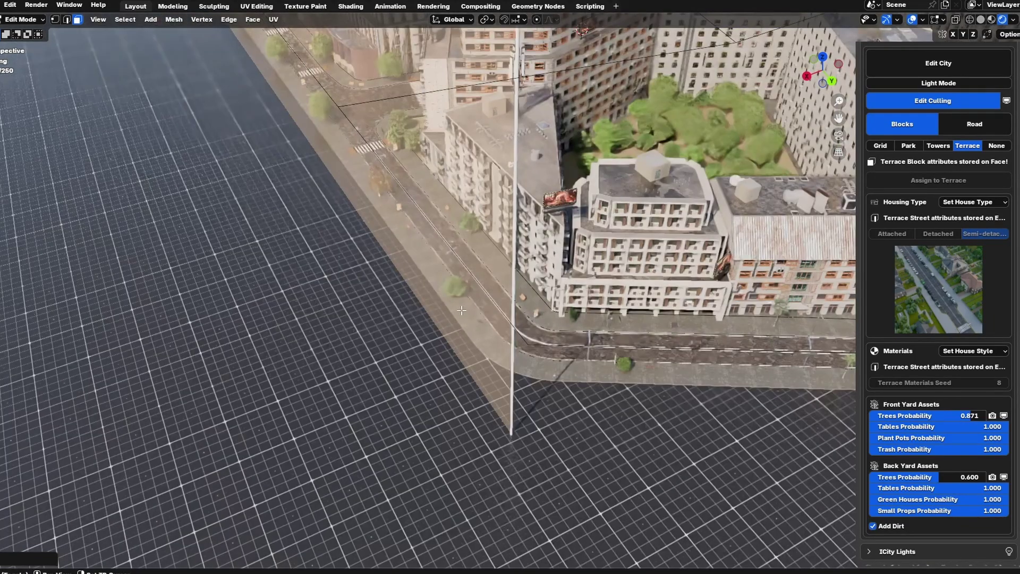
{"action": "middle_click_drag", "start_coordinate": [558, 255], "coordinate": [388, 356], "text": "shift"}
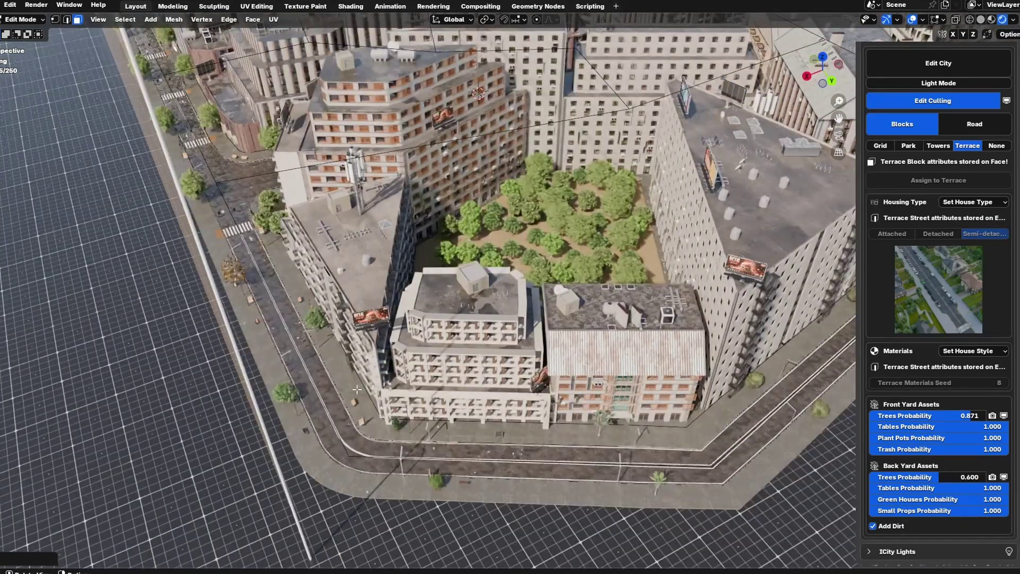
{"action": "key", "text": "g"}
{"action": "key", "text": "x"}
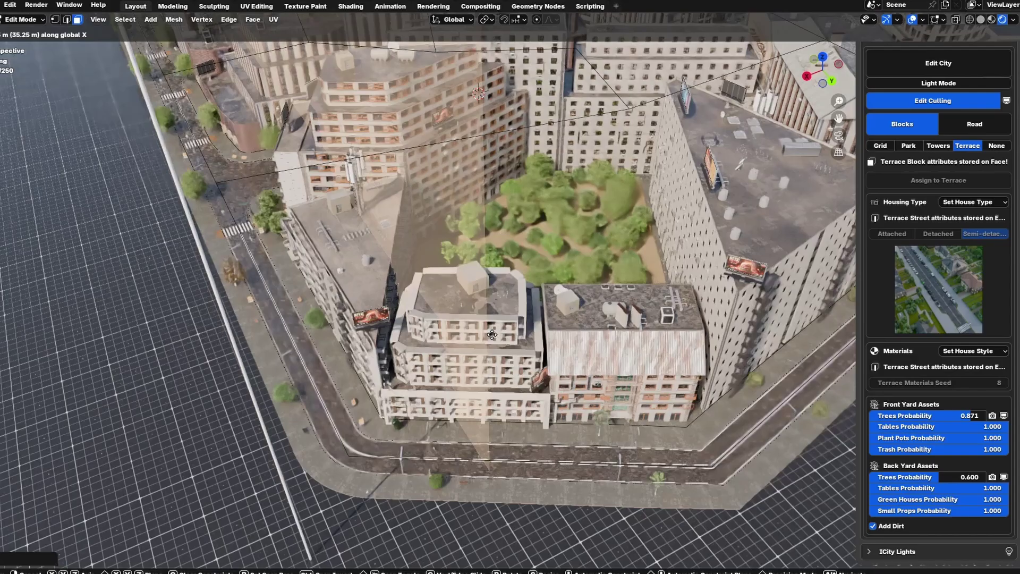
{"action": "left_click", "coordinate": [569, 322]}
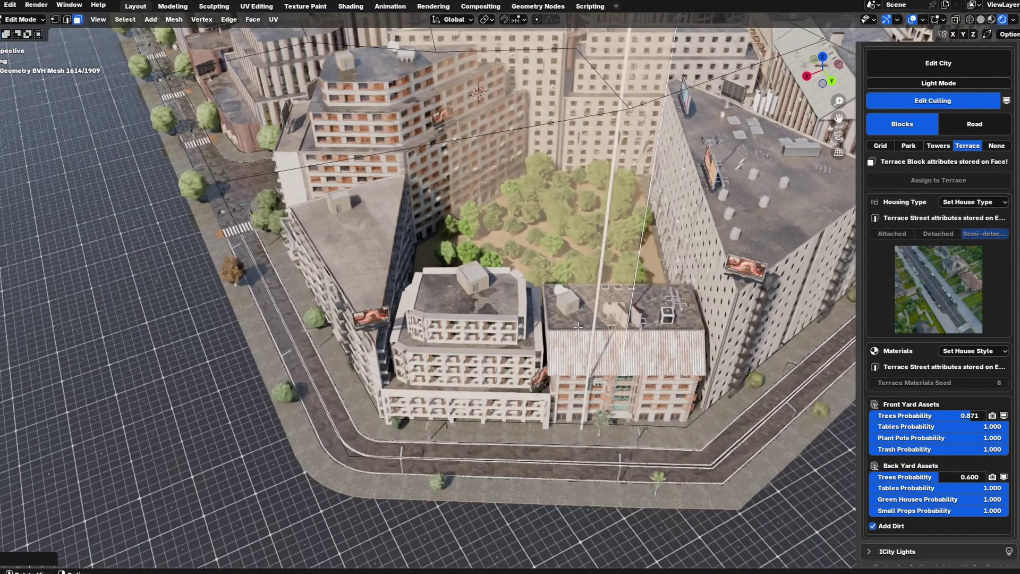
- Enable Light Mode and reposition the side faces of the culling volume along the X axis
{"action": "scroll", "coordinate": [578, 326], "scroll_direction": "down", "scroll_amount": 5}
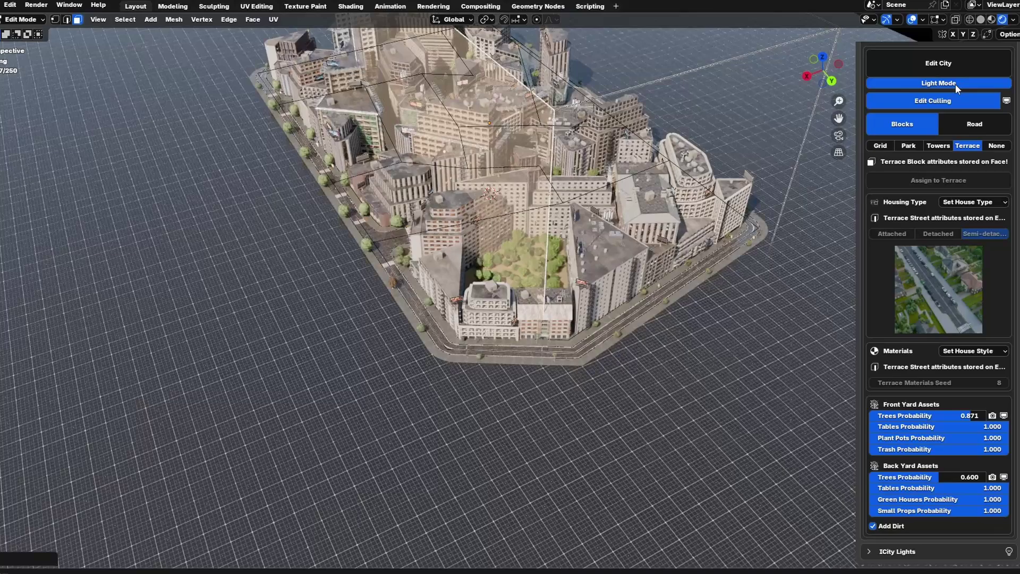
{"action": "key", "text": "g"}
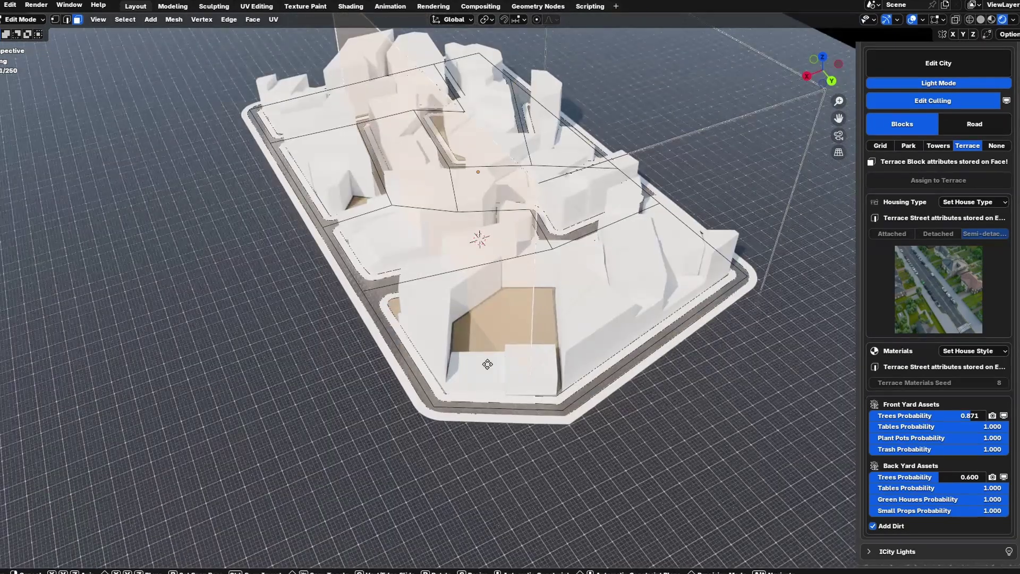
{"action": "key", "text": "x"}
{"action": "left_click", "coordinate": [612, 341]}
{"action": "middle_click_drag", "start_coordinate": [611, 341], "coordinate": [526, 321]}
{"action": "left_click", "coordinate": [573, 344]}
{"action": "key", "text": "g"}
{"action": "key", "text": "x"}
{"action": "left_click", "coordinate": [372, 461]}
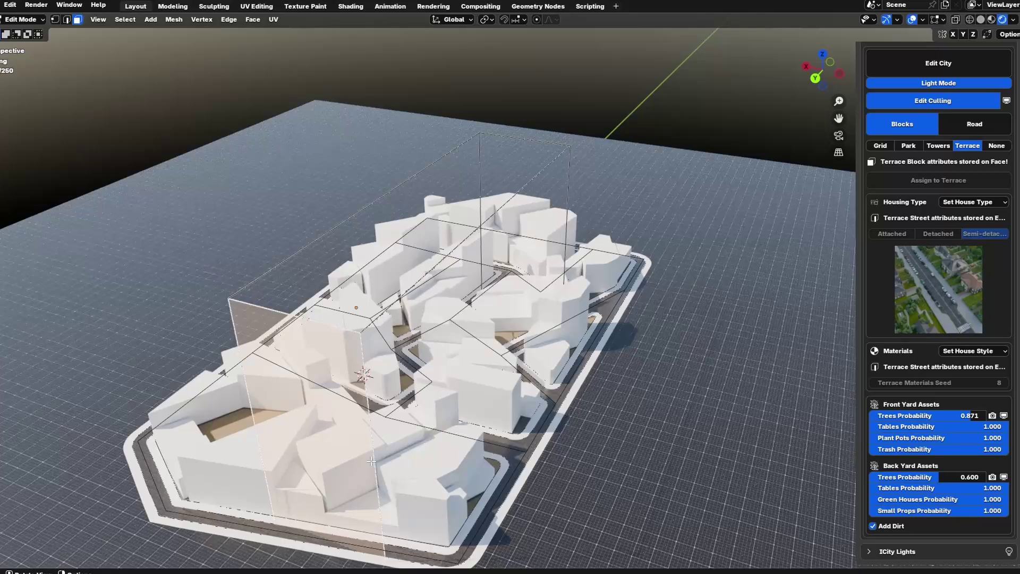
- Move the end face of the culling volume along the Y axis
{"action": "middle_click_drag", "start_coordinate": [408, 477], "coordinate": [562, 416]}
{"action": "left_click", "coordinate": [562, 416]}
{"action": "key", "text": "g"}
{"action": "key", "text": "y"}
{"action": "left_click", "coordinate": [512, 394]}
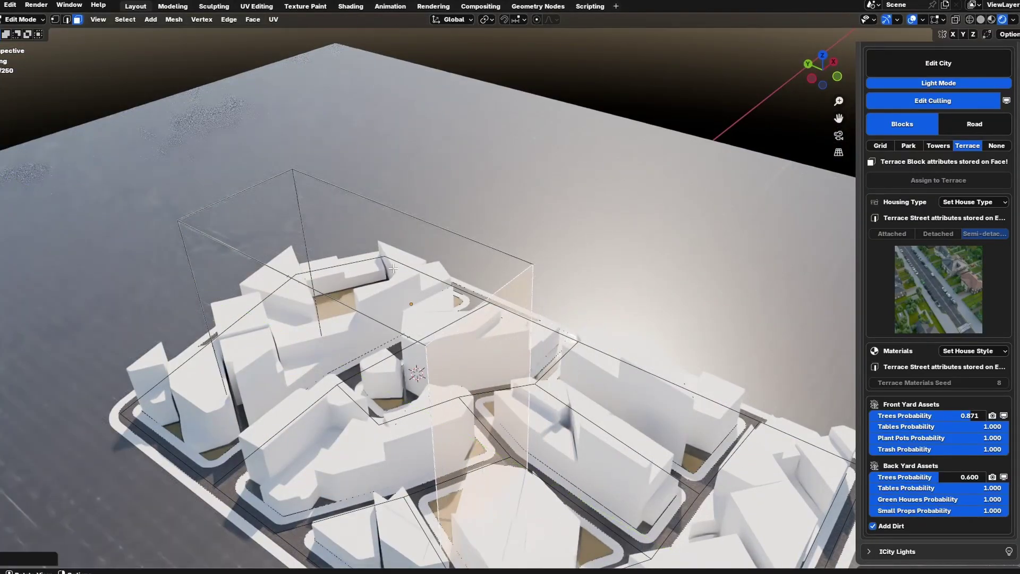
- Add a centred loop cut around the culling volume
{"action": "left_click", "coordinate": [451, 304]}
{"action": "mouse_move", "coordinate": [479, 417]}
{"action": "middle_mouse_down", "text": "shift"}
{"action": "mouse_move", "coordinate": [525, 353]}
{"action": "mouse_move", "coordinate": [517, 407]}
{"action": "mouse_move", "coordinate": [497, 423]}
{"action": "middle_mouse_up", "text": "shift"}
{"action": "key", "text": "ctrl+r"}
{"action": "left_click", "coordinate": [489, 198]}
{"action": "right_click", "coordinate": [489, 198]}
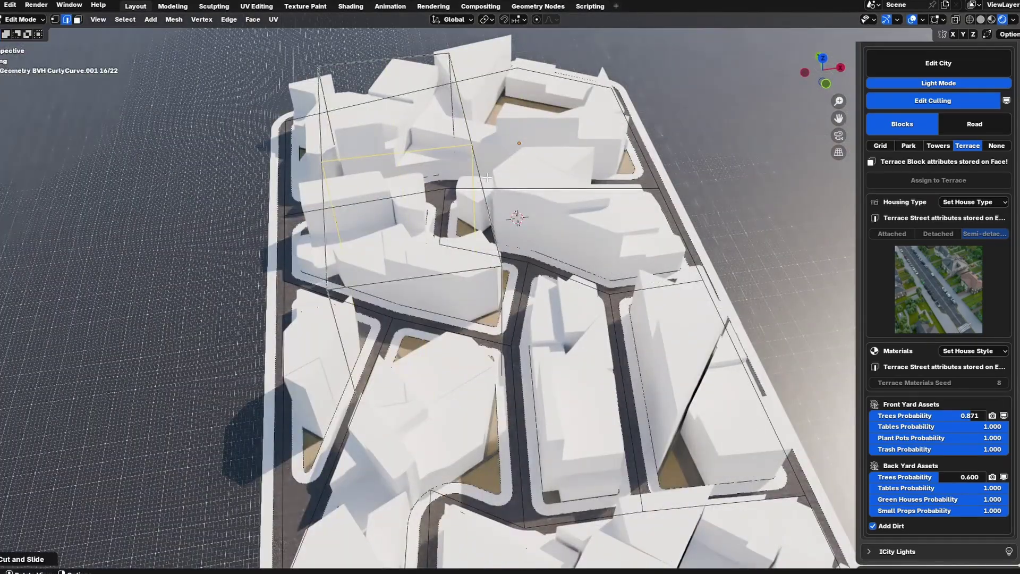
- Extrude one side face of the divided culling volume outward by about 49 m
{"action": "middle_click_drag", "start_coordinate": [492, 196], "coordinate": [420, 173]}
{"action": "key", "text": "3"}
{"action": "left_click", "coordinate": [445, 242]}
{"action": "key", "text": "e"}
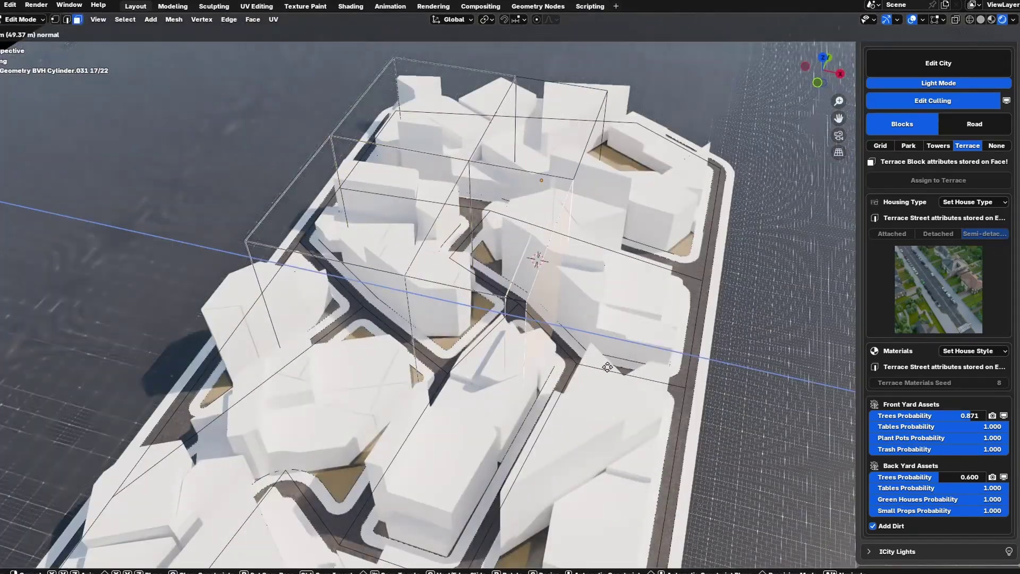
{"action": "left_click", "coordinate": [608, 364]}
- Finish editing the culling volume and turn Light Mode off to load the detailed buildings
{"action": "middle_click_drag", "start_coordinate": [608, 364], "coordinate": [691, 266]}
{"action": "key", "text": "Tab"}
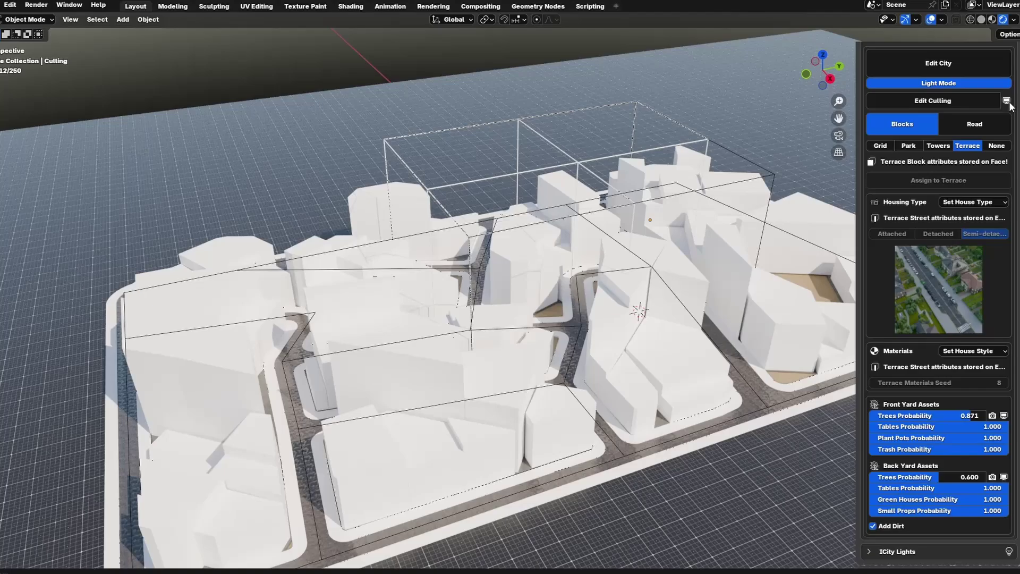
{"action": "left_click", "coordinate": [965, 100]}
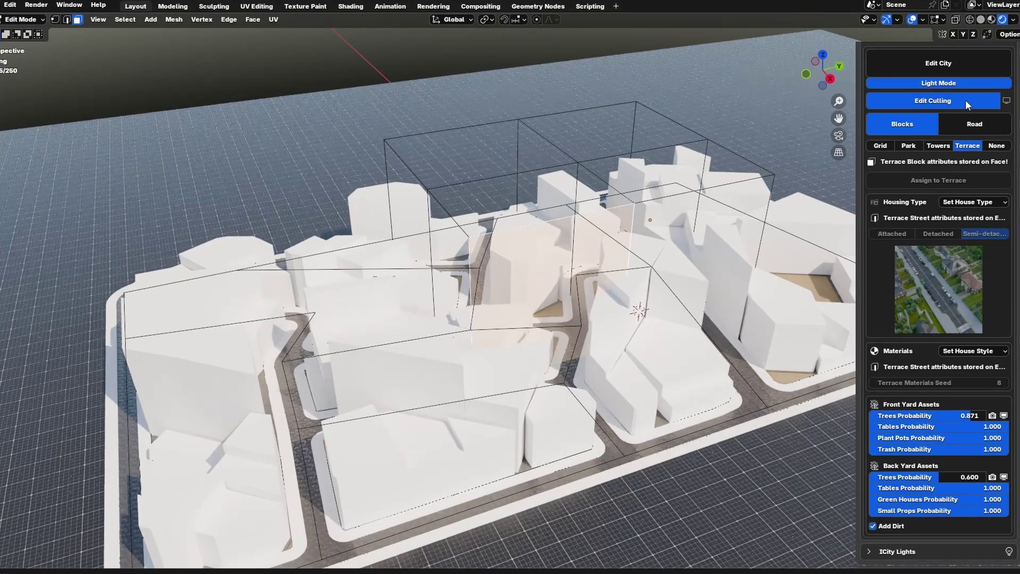
{"action": "left_click", "coordinate": [965, 100]}
{"action": "left_click", "coordinate": [970, 84]}
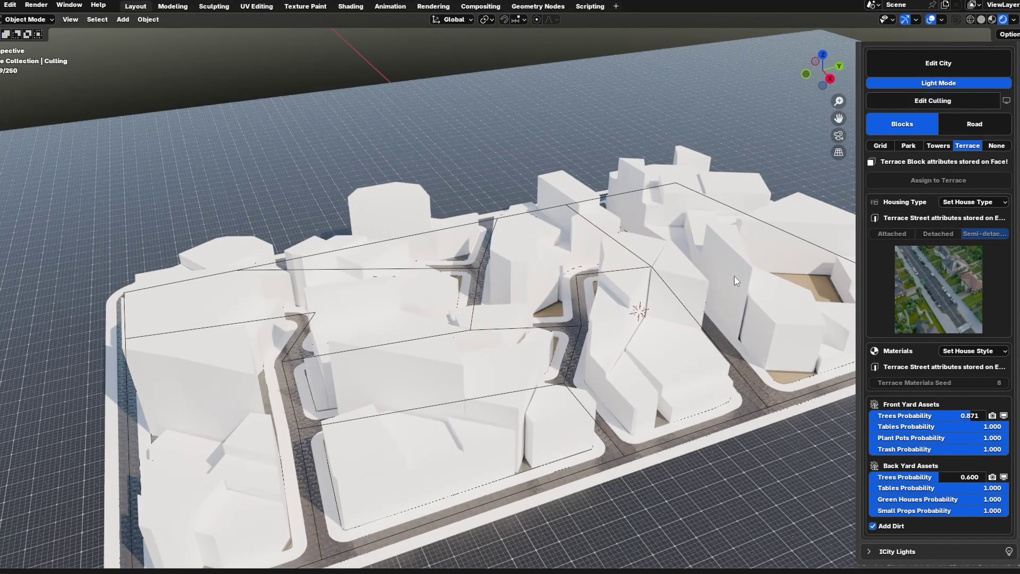
- Examine the rooftops, streets and intersections in and around the culling volume from several angles
{"action": "scroll", "coordinate": [595, 364], "scroll_direction": "up", "scroll_amount": 5}
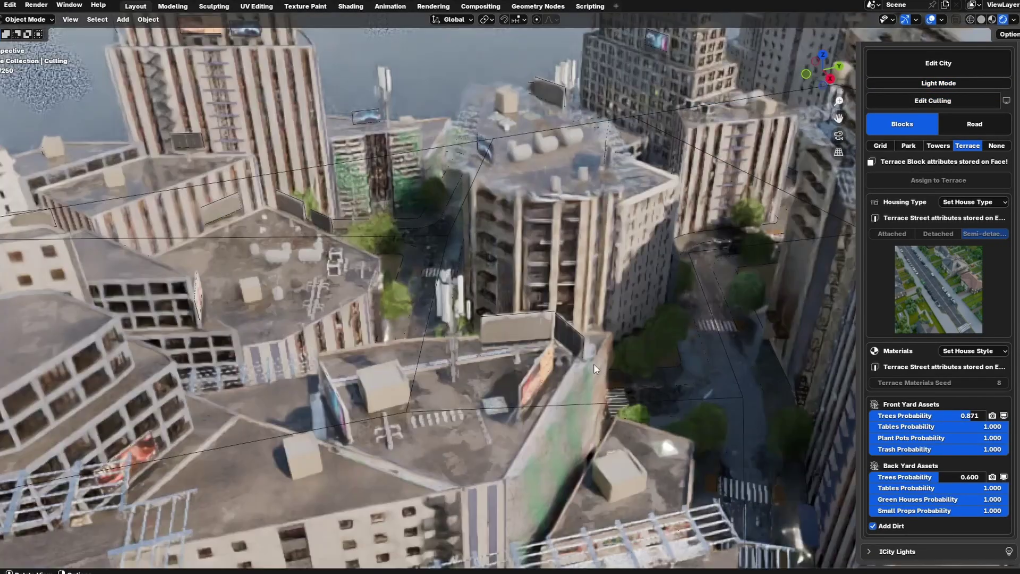
{"action": "middle_click_drag", "start_coordinate": [594, 364], "coordinate": [470, 365], "text": "shift"}
{"action": "middle_click_drag", "start_coordinate": [524, 329], "coordinate": [595, 338], "text": "shift"}
{"action": "scroll", "coordinate": [595, 338], "scroll_direction": "down", "scroll_amount": 4}
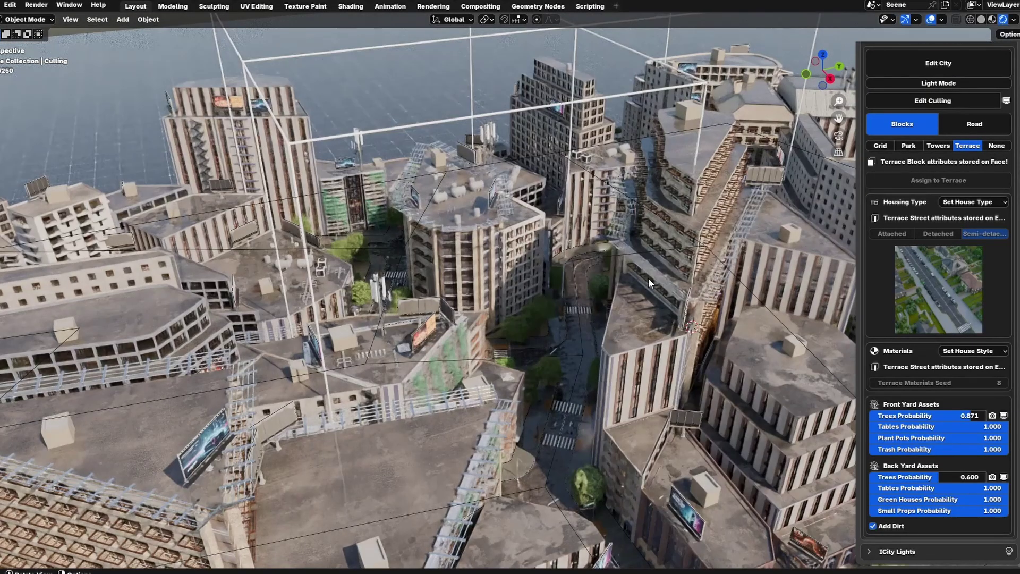
{"action": "scroll", "coordinate": [649, 279], "scroll_direction": "down", "scroll_amount": 6}
{"action": "scroll", "coordinate": [634, 285], "scroll_direction": "up", "scroll_amount": 5}
{"action": "middle_click_drag", "start_coordinate": [634, 285], "coordinate": [617, 329]}
{"action": "scroll", "coordinate": [572, 292], "scroll_direction": "up", "scroll_amount": 3}
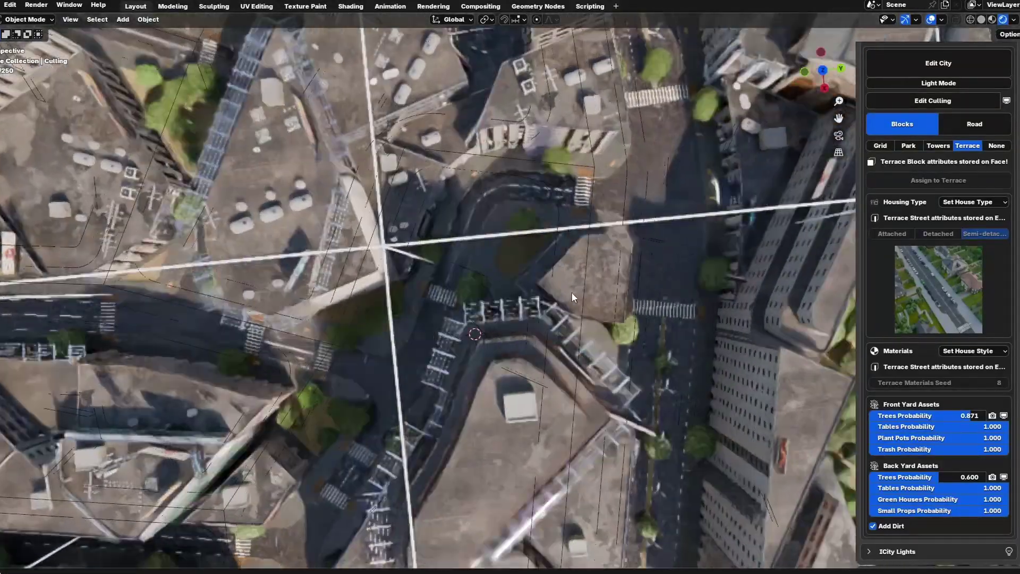
{"action": "middle_click_drag", "start_coordinate": [701, 237], "coordinate": [523, 289], "text": "shift"}
{"action": "scroll", "coordinate": [535, 234], "scroll_direction": "up", "scroll_amount": 7}
{"action": "scroll", "coordinate": [538, 234], "scroll_direction": "down", "scroll_amount": 4}
{"action": "scroll", "coordinate": [519, 196], "scroll_direction": "down", "scroll_amount": 4}
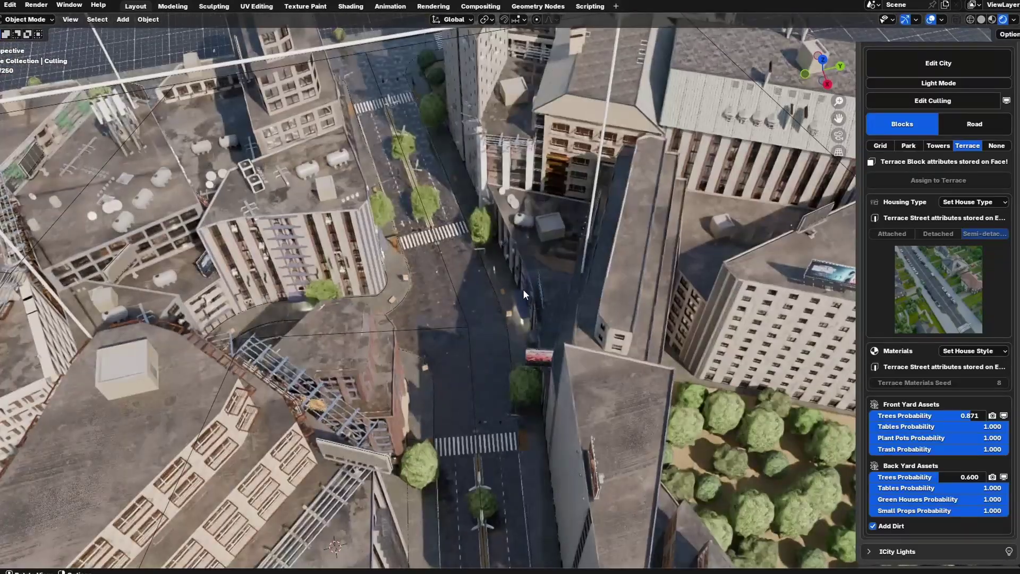
{"action": "middle_click_drag", "start_coordinate": [499, 380], "coordinate": [562, 359]}
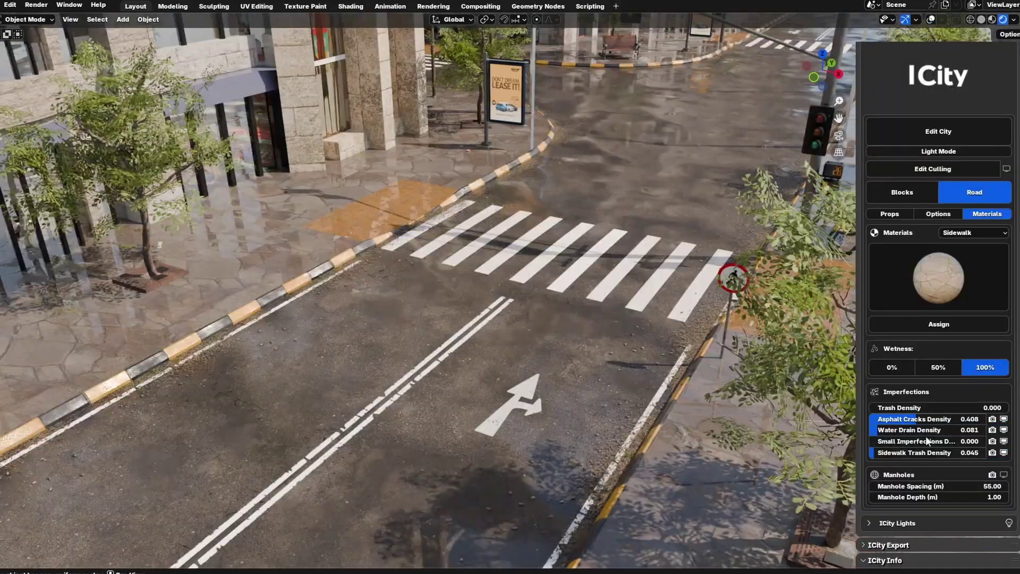
- Try the plain smooth sidewalk material and the red square-tile one on the sidewalks
{"action": "left_click", "coordinate": [939, 278]}
{"action": "left_click", "coordinate": [967, 351]}
{"action": "left_click", "coordinate": [921, 325]}
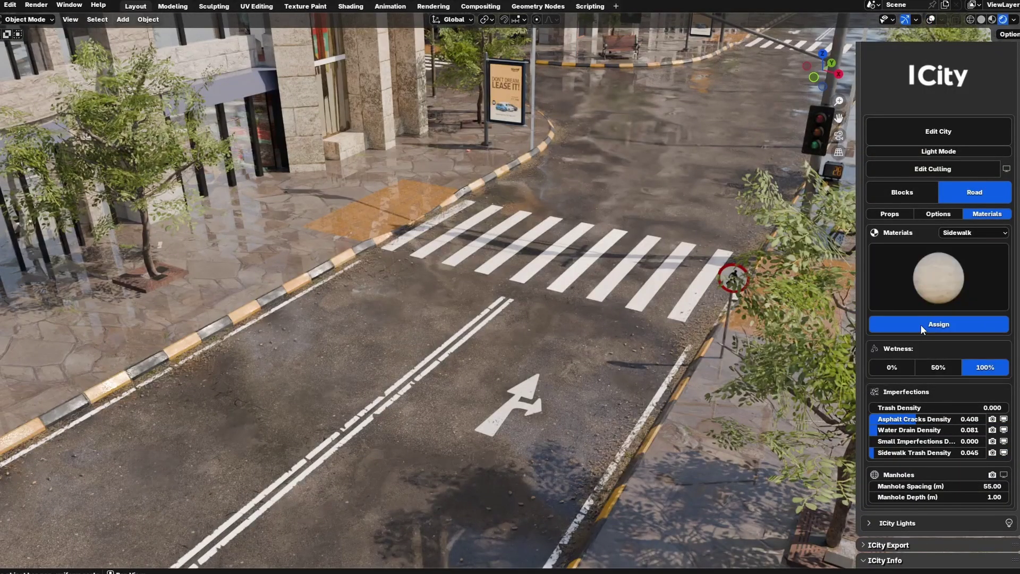
{"action": "left_click", "coordinate": [922, 294]}
{"action": "left_click", "coordinate": [980, 346]}
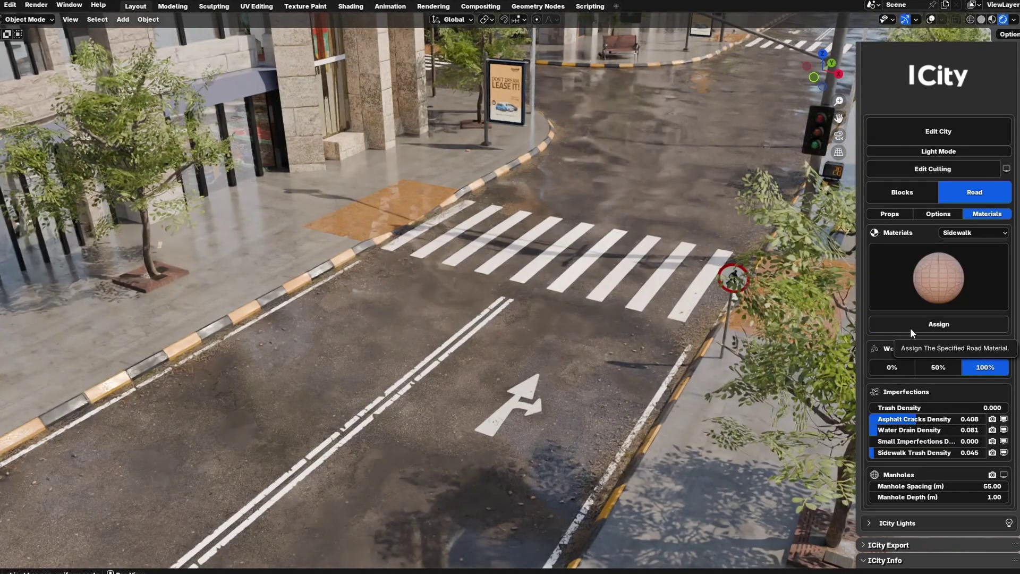
{"action": "left_click", "coordinate": [911, 329]}
- Assign the light square-tile material to the sidewalks
{"action": "left_click", "coordinate": [942, 282]}
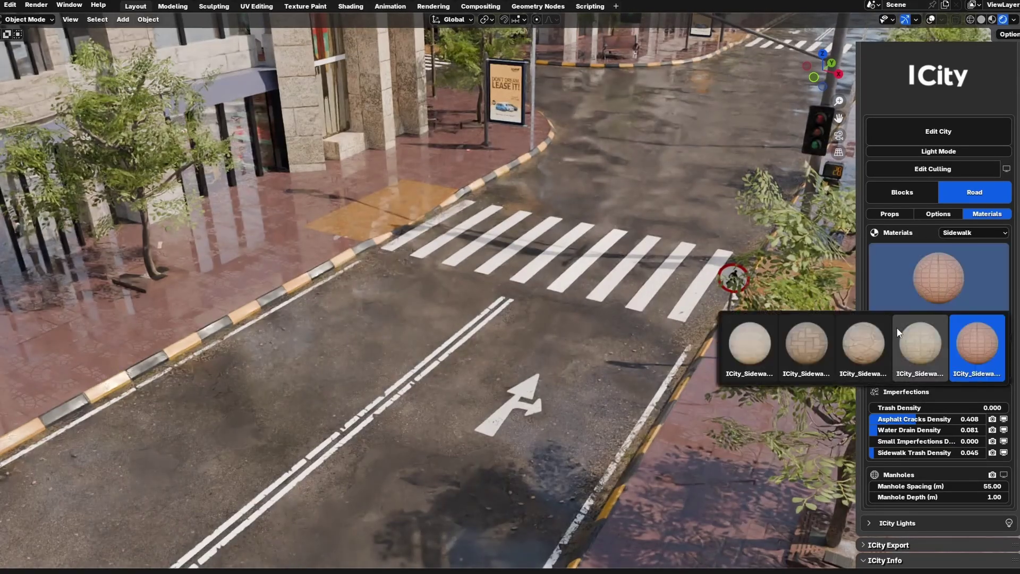
{"action": "left_click", "coordinate": [910, 321]}
{"action": "left_click", "coordinate": [910, 321]}
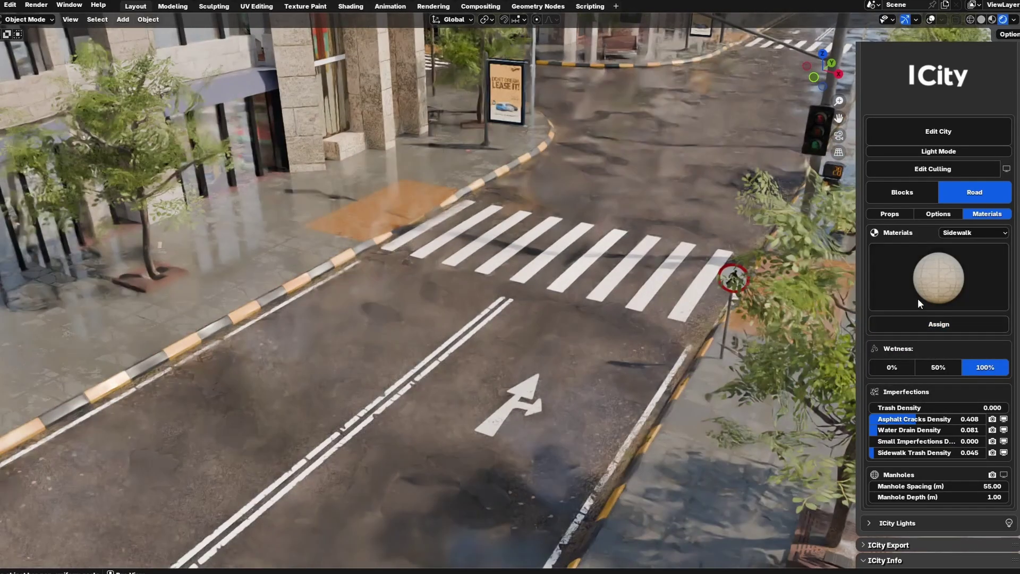
- Switch the road material type to Asphalt and assign the light beige asphalt to the roads
{"action": "left_click", "coordinate": [956, 234]}
{"action": "left_click", "coordinate": [955, 247]}
{"action": "left_click", "coordinate": [938, 280]}
{"action": "left_click", "coordinate": [872, 342]}
{"action": "left_click", "coordinate": [933, 321]}
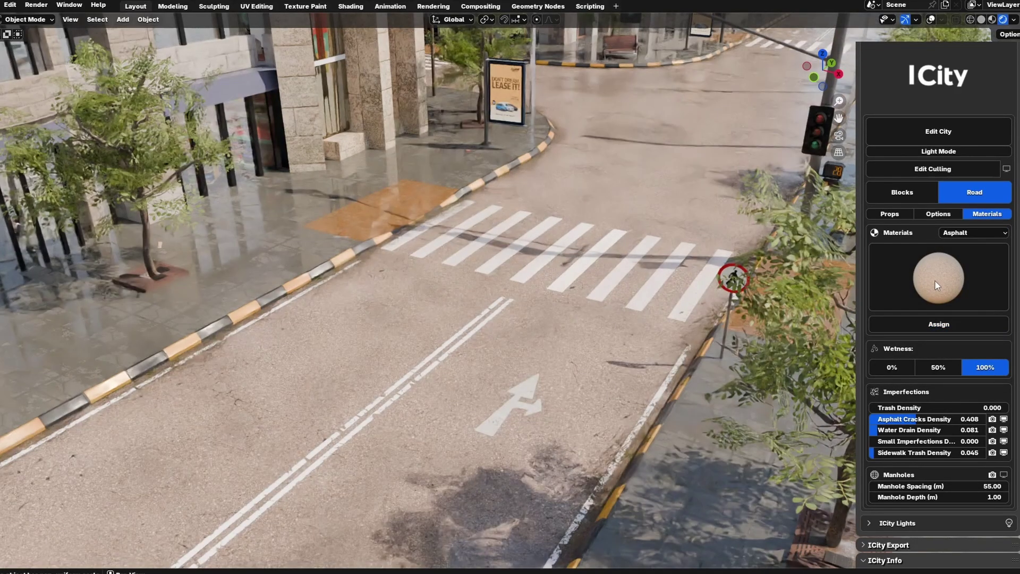
- Assign the greyish-beige asphalt material to the roads and pick another asphalt from the material previews
{"action": "left_click", "coordinate": [935, 279]}
{"action": "left_click", "coordinate": [987, 337]}
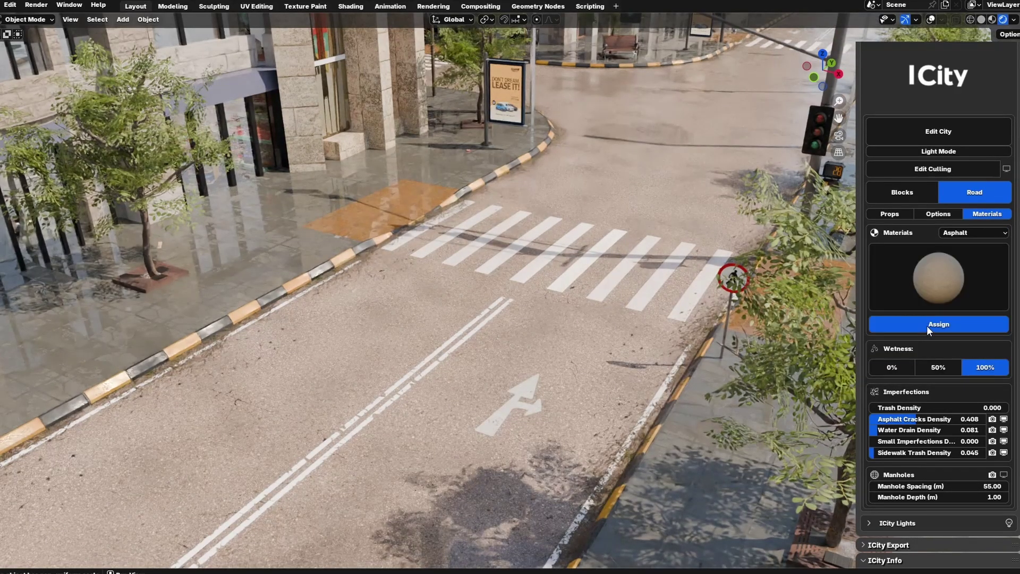
{"action": "left_click", "coordinate": [929, 325]}
{"action": "left_click", "coordinate": [927, 272]}
{"action": "left_click", "coordinate": [808, 344]}
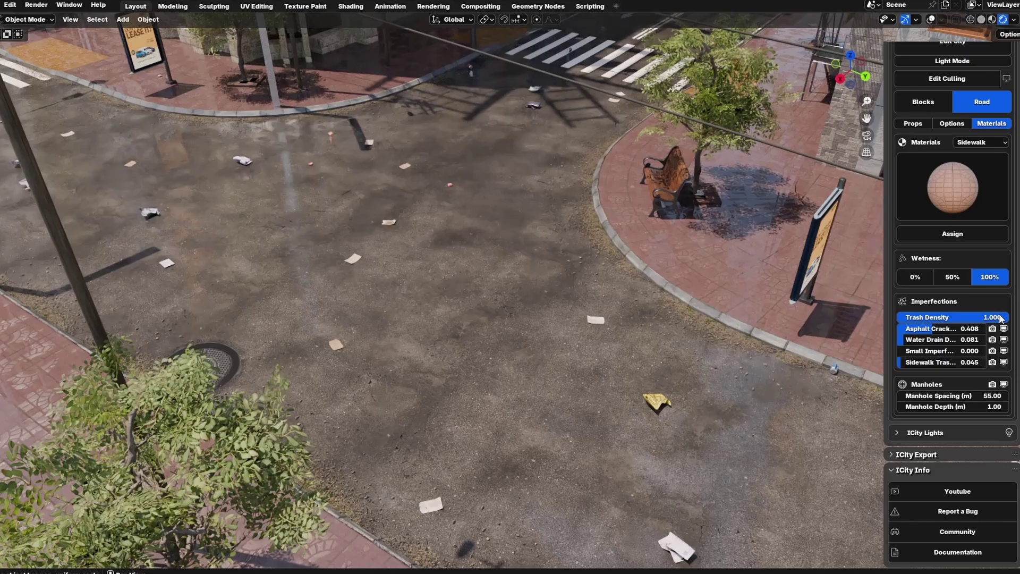
- Adjust the road's trash density and small imperfections density
{"action": "mouse_move", "coordinate": [1001, 318]}
{"action": "left_mouse_down"}
{"action": "mouse_move", "coordinate": [913, 318]}
{"action": "mouse_move", "coordinate": [1001, 317]}
{"action": "left_mouse_up"}
{"action": "mouse_move", "coordinate": [931, 351]}
{"action": "left_mouse_down"}
{"action": "mouse_move", "coordinate": [957, 351]}
{"action": "mouse_move", "coordinate": [931, 356]}
{"action": "left_mouse_up"}
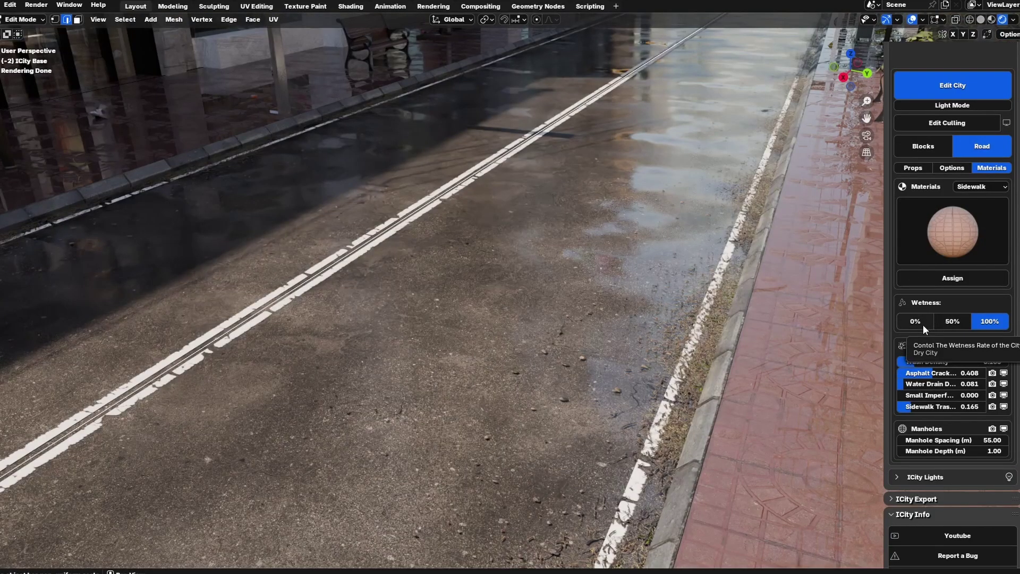
- Compare the city's wetness levels by applying 0%, 50% and 100%
{"action": "left_click", "coordinate": [924, 322]}
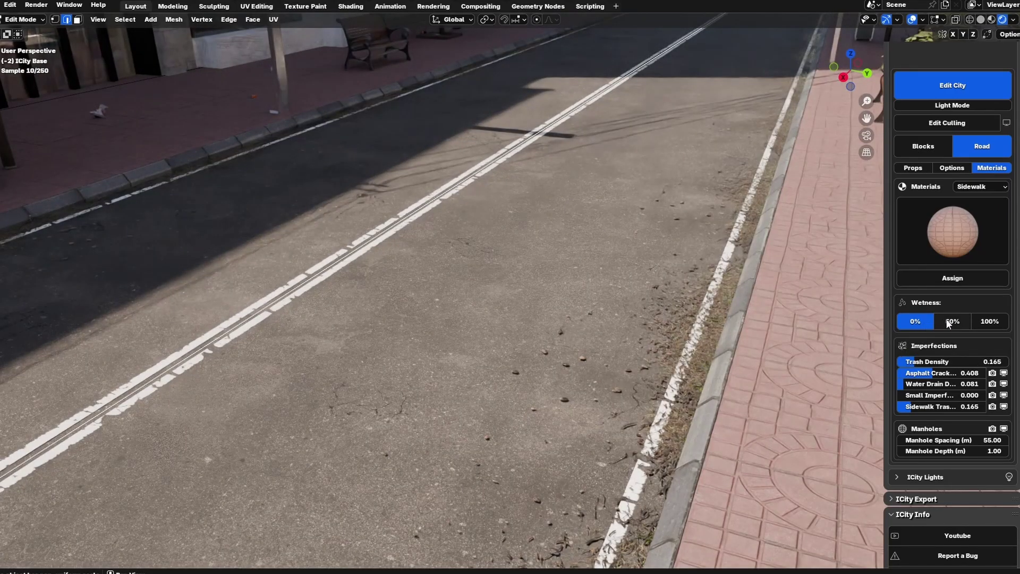
{"action": "left_click", "coordinate": [948, 322]}
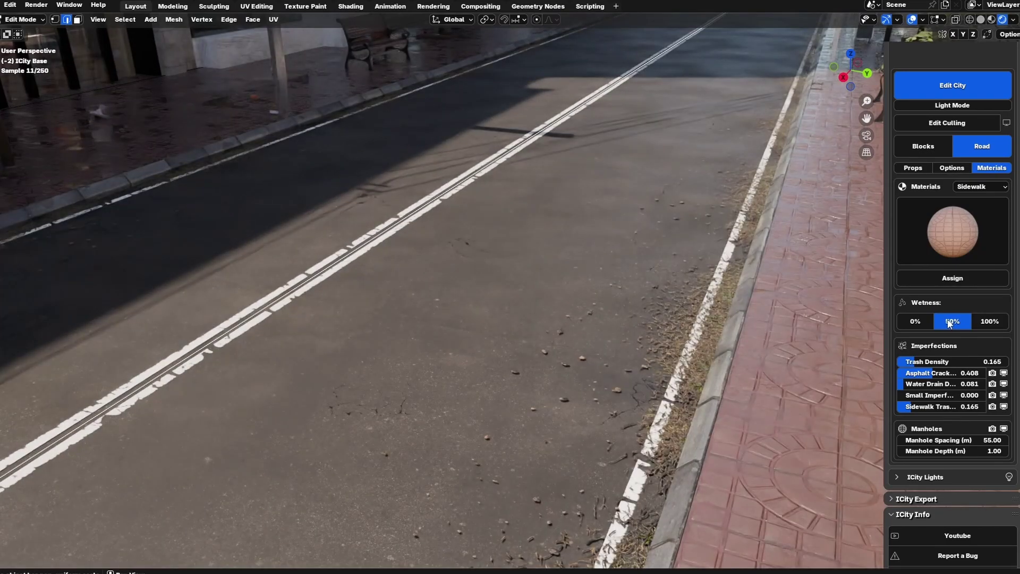
{"action": "left_click", "coordinate": [988, 323]}
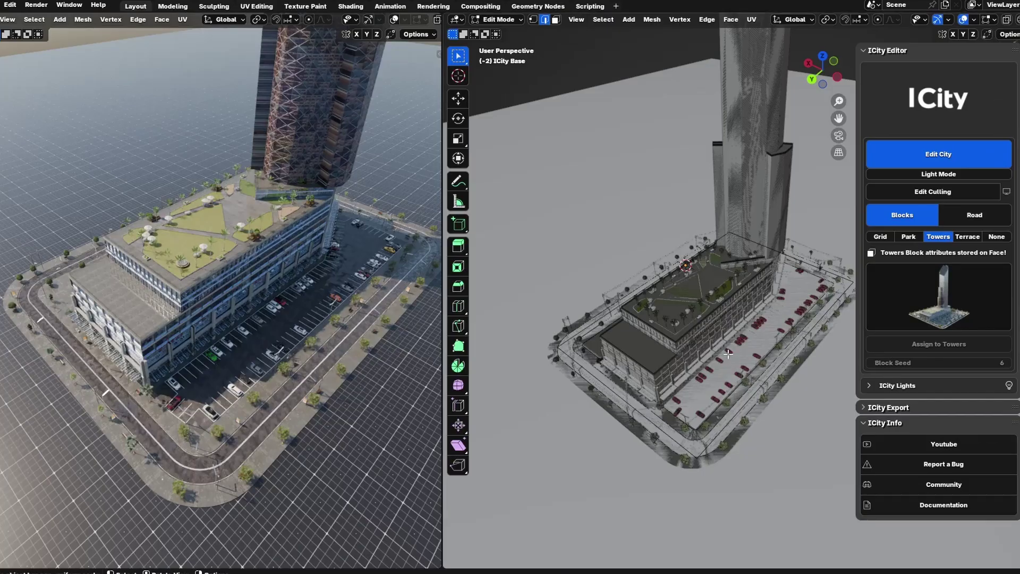
- Scale the tower block's face up by a factor of about 1.34 and shrink it back down
{"action": "key", "text": "s"}
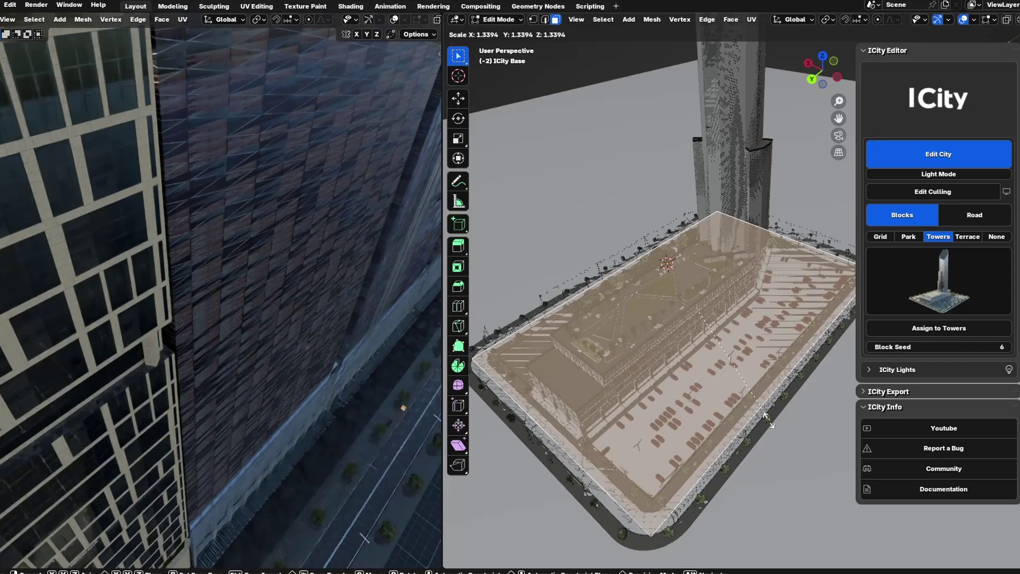
{"action": "left_click", "coordinate": [770, 421]}
{"action": "key", "text": "s"}
{"action": "left_click", "coordinate": [766, 416]}
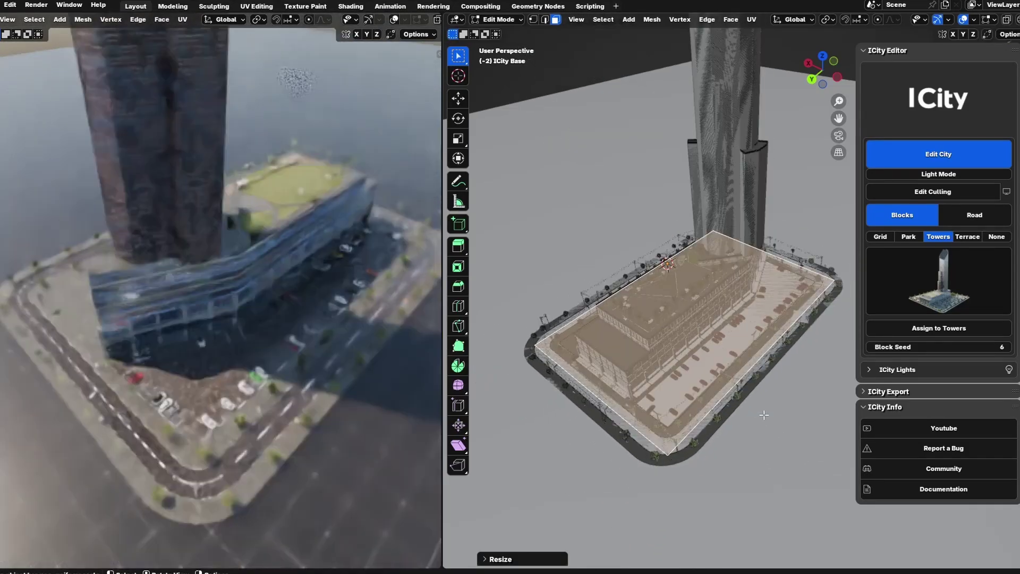
- Move one boundary edge of the tower block outward along the X axis to enlarge its parking lot
{"action": "key", "text": "2"}
{"action": "left_click", "coordinate": [627, 286]}
{"action": "key", "text": "g"}
{"action": "key", "text": "x"}
{"action": "left_click", "coordinate": [580, 333]}
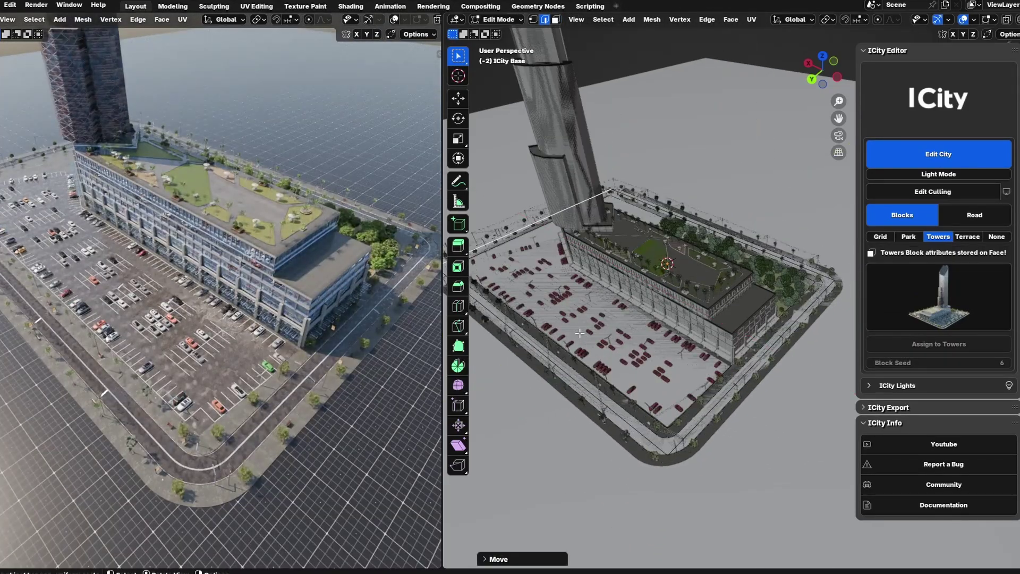
- Split the tower block in two with a loop cut, and move a corner vertex inward to angle its boundary
{"action": "key", "text": "ctrl+r"}
{"action": "left_click", "coordinate": [649, 348]}
{"action": "key", "text": "1"}
{"action": "scroll", "coordinate": [607, 340], "scroll_direction": "down", "scroll_amount": 3}
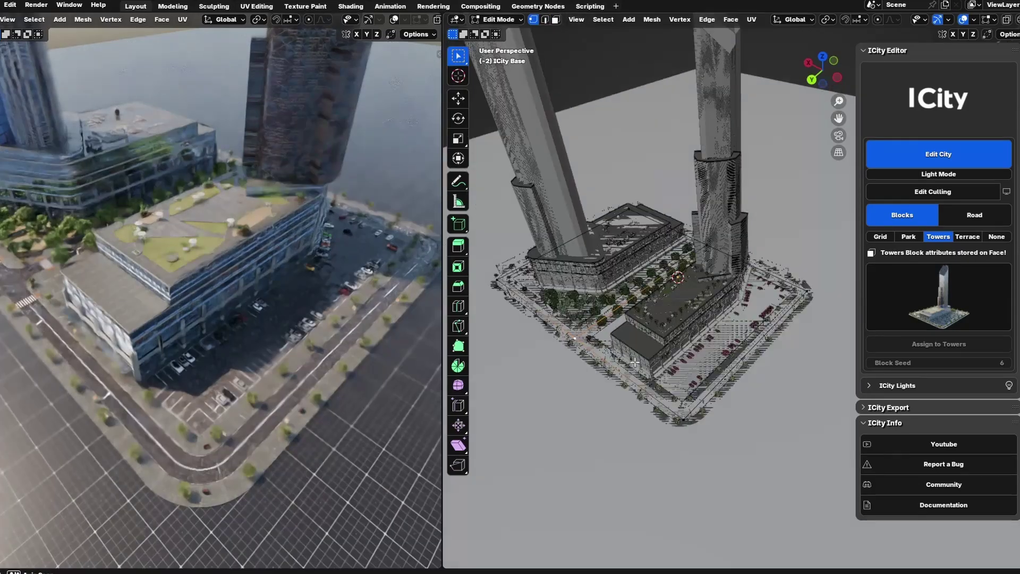
{"action": "middle_click_drag", "start_coordinate": [606, 341], "coordinate": [617, 380]}
{"action": "left_click", "coordinate": [631, 401]}
{"action": "key", "text": "g"}
{"action": "left_click", "coordinate": [577, 353]}
{"action": "middle_click_drag", "start_coordinate": [274, 383], "coordinate": [329, 405]}
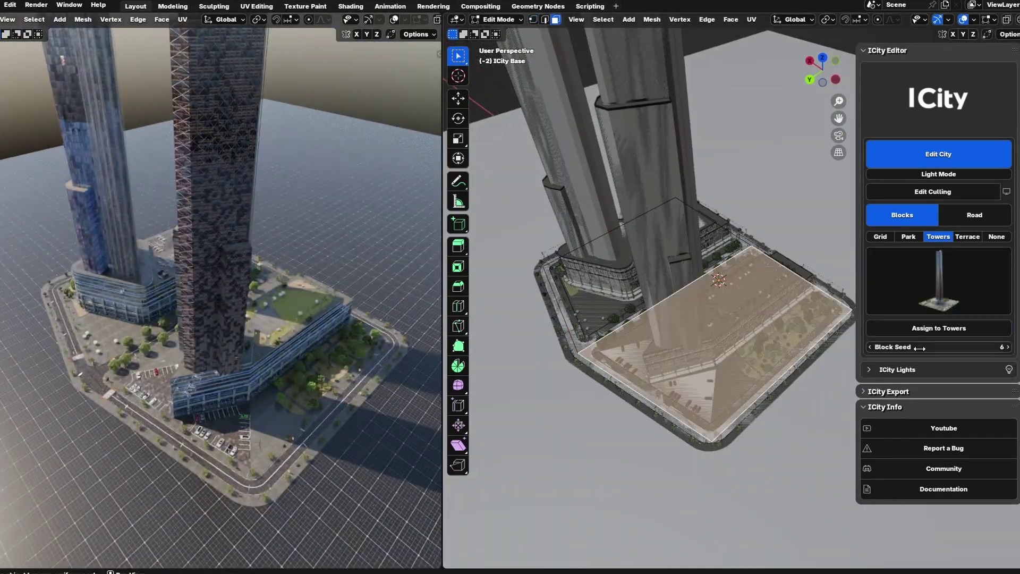
- Set the selected front tower block's Block Seed to 8 and inspect the regenerated tower
{"action": "left_click", "coordinate": [1007, 347]}
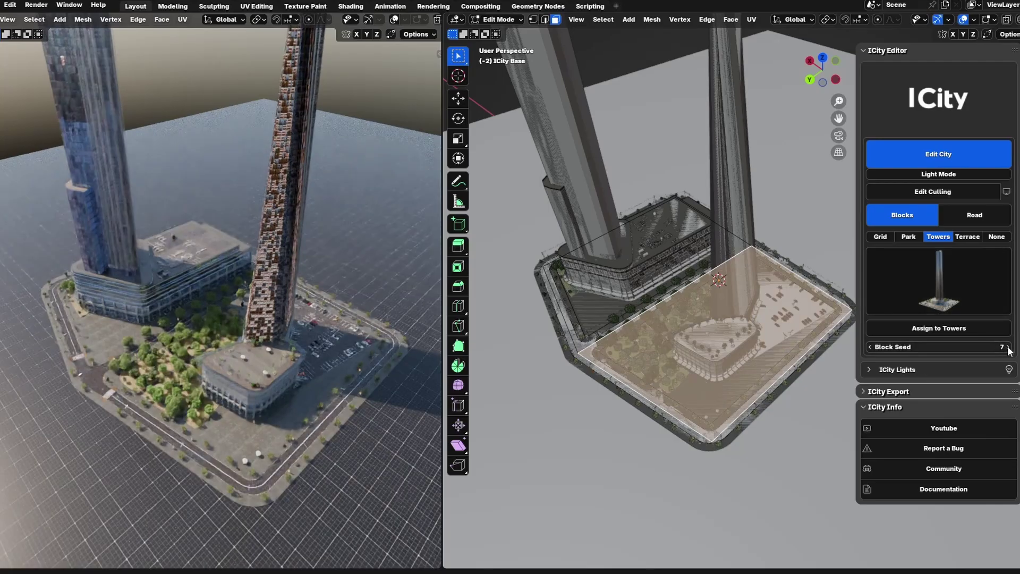
{"action": "left_click", "coordinate": [1007, 347]}
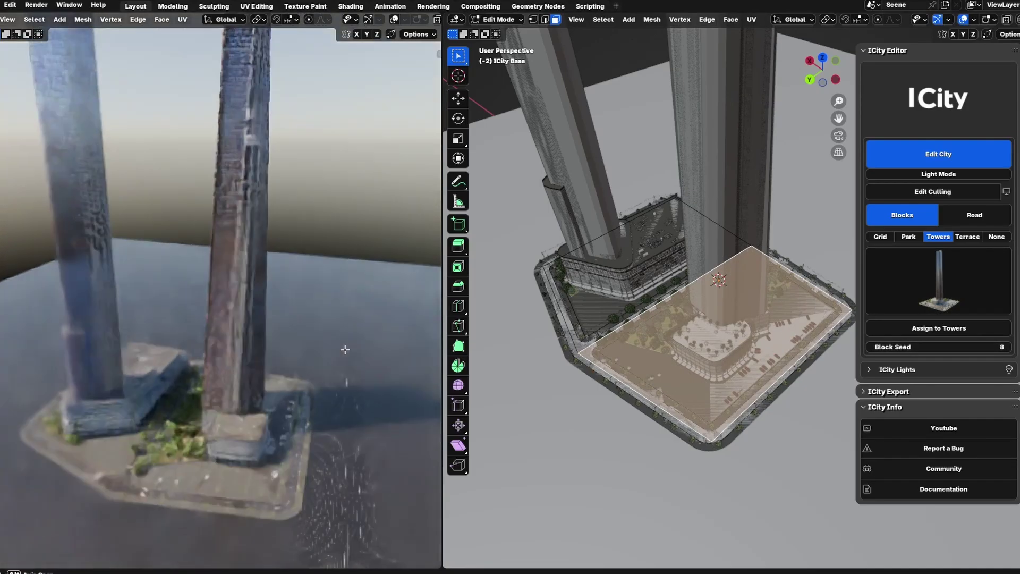
{"action": "middle_click_drag", "start_coordinate": [345, 350], "coordinate": [322, 299]}
{"action": "scroll", "coordinate": [341, 382], "scroll_direction": "up", "scroll_amount": 5}
{"action": "scroll", "coordinate": [322, 299], "scroll_direction": "down", "scroll_amount": 3}
- Assign the green-roof building type with the planted podium to the selected front block
{"action": "left_click", "coordinate": [938, 298]}
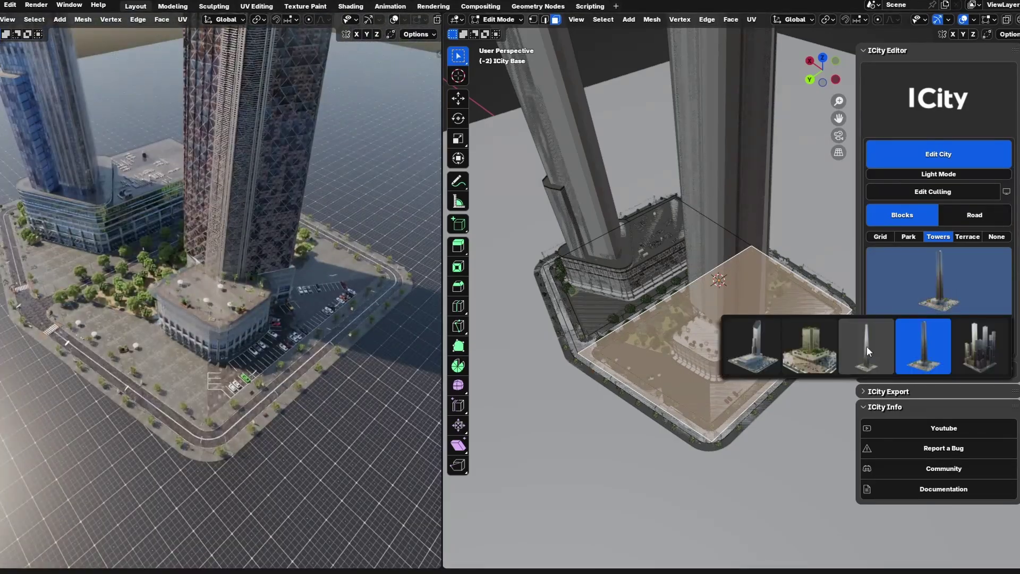
{"action": "left_click", "coordinate": [902, 321]}
{"action": "scroll", "coordinate": [281, 320], "scroll_direction": "down", "scroll_amount": 3}
{"action": "middle_click_drag", "start_coordinate": [282, 319], "coordinate": [280, 268]}
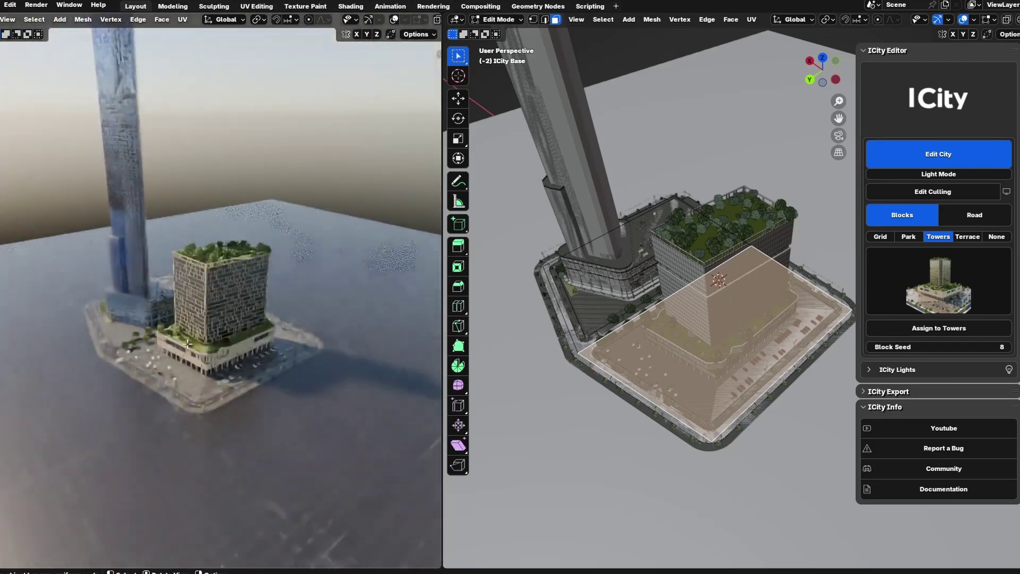
{"action": "scroll", "coordinate": [281, 269], "scroll_direction": "up", "scroll_amount": 3}
- Merge the two neighbouring tower block faces into a single face
{"action": "left_click", "coordinate": [633, 276]}
{"action": "left_click", "coordinate": [707, 362]}
{"action": "left_click", "coordinate": [632, 277]}
{"action": "left_click", "coordinate": [707, 362], "text": "shift"}
{"action": "key", "text": "f"}
- Assign the skyscraper-cluster tower type to the merged block and lower its Block Seed
{"action": "left_click", "coordinate": [949, 287]}
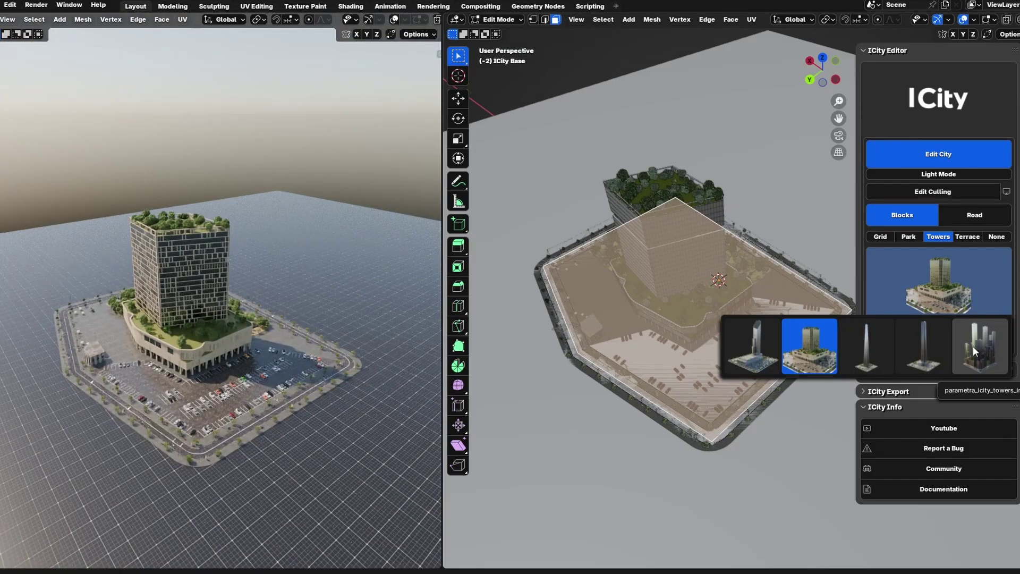
{"action": "left_click", "coordinate": [974, 346]}
{"action": "left_click", "coordinate": [957, 327]}
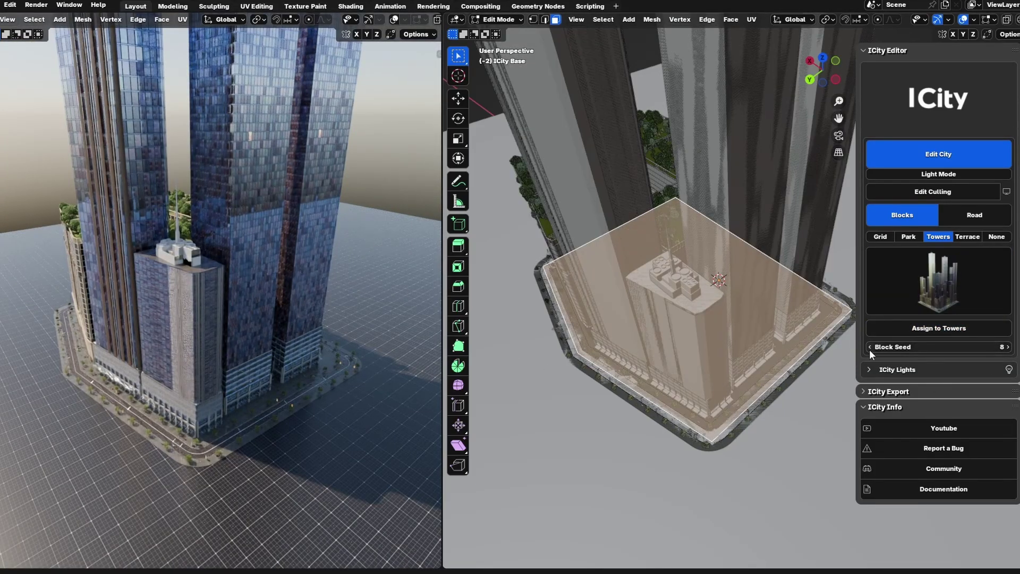
{"action": "left_click", "coordinate": [869, 349]}
{"action": "left_click", "coordinate": [926, 294]}
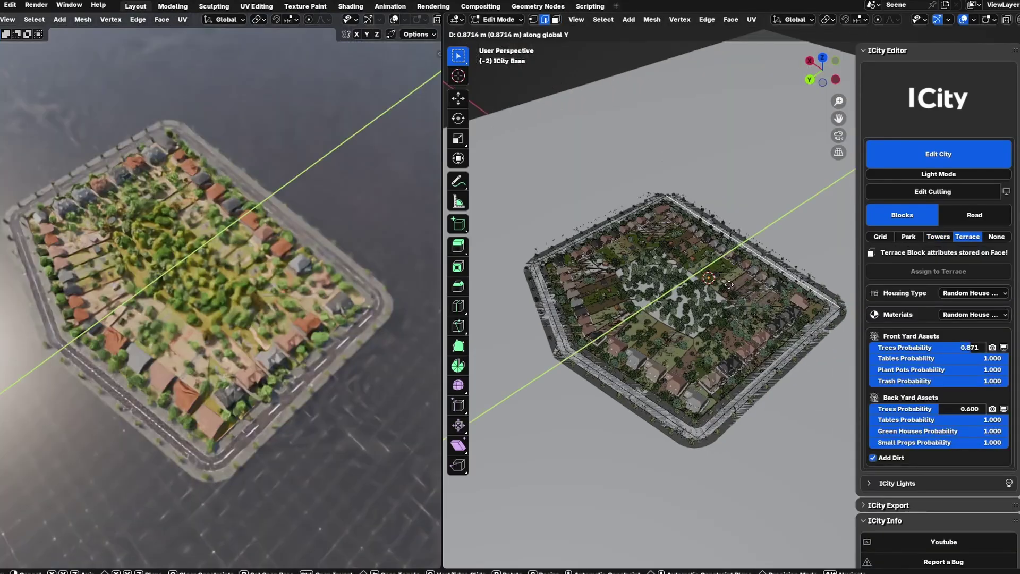
- Narrow the terrace block by moving its boundary edge about 23 m along the global Y axis
{"action": "key", "text": "g"}
{"action": "key", "text": "y"}
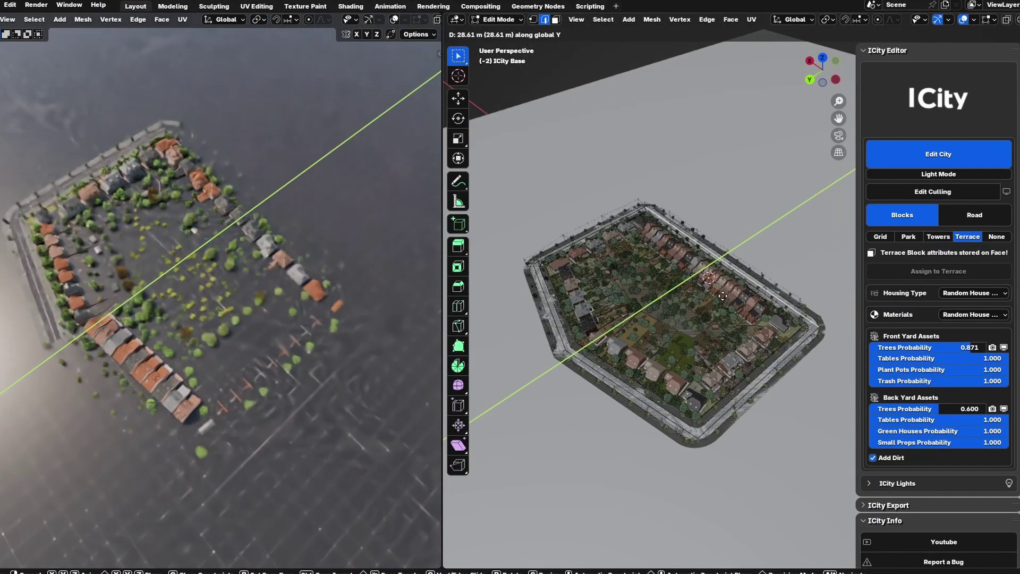
{"action": "left_click", "coordinate": [723, 296]}
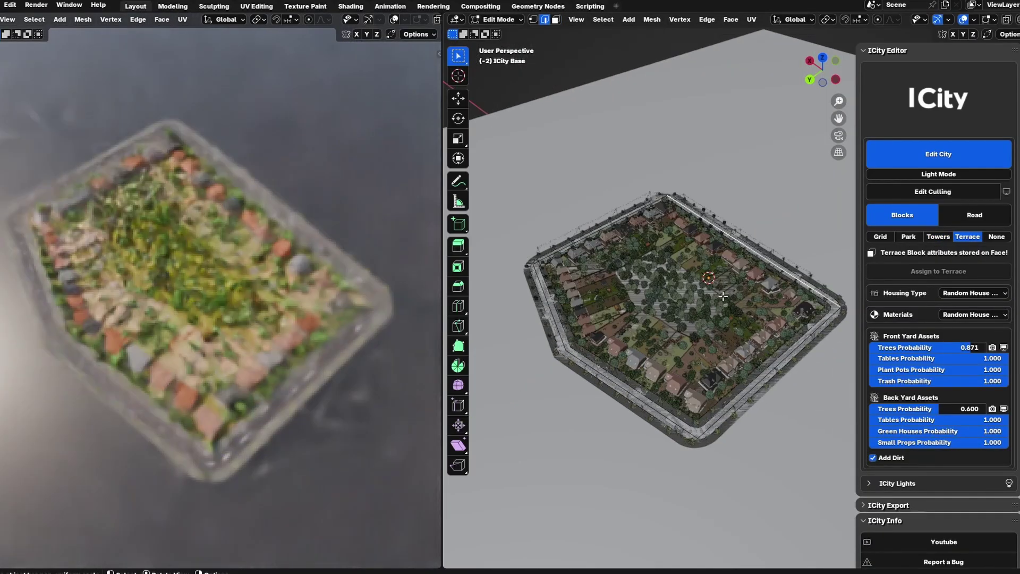
{"action": "key", "text": "g"}
{"action": "key", "text": "y"}
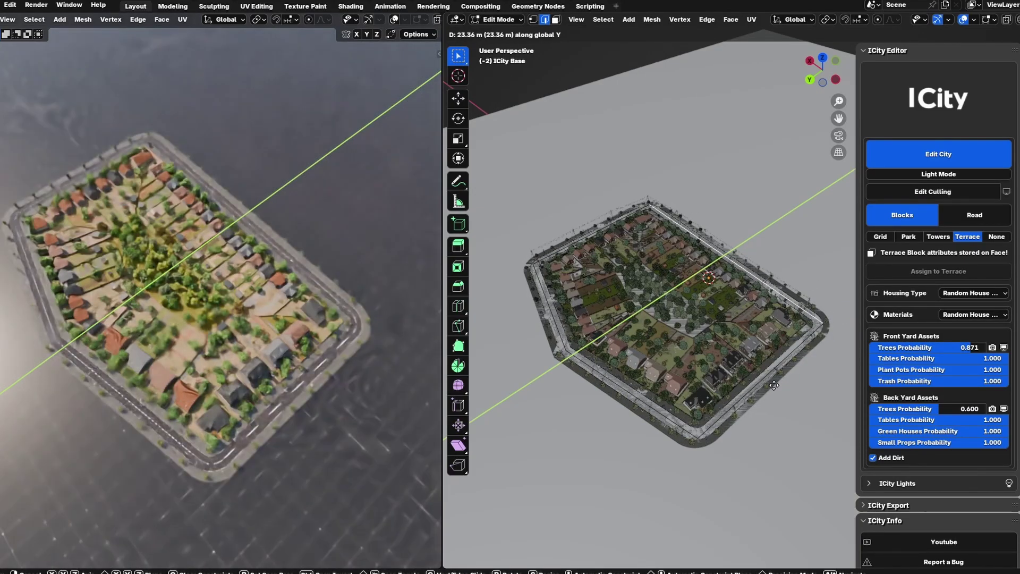
{"action": "left_click", "coordinate": [774, 385]}
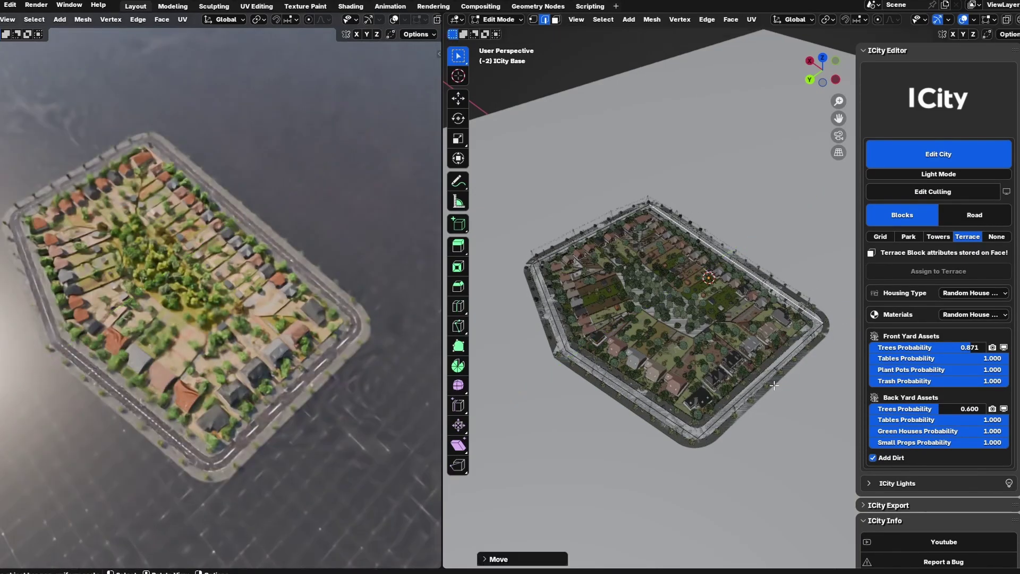
- Switch the terrace block's Housing Type to Set House Type and make the houses along the selected edge Detached
{"action": "left_click", "coordinate": [960, 298]}
{"action": "left_click", "coordinate": [947, 317]}
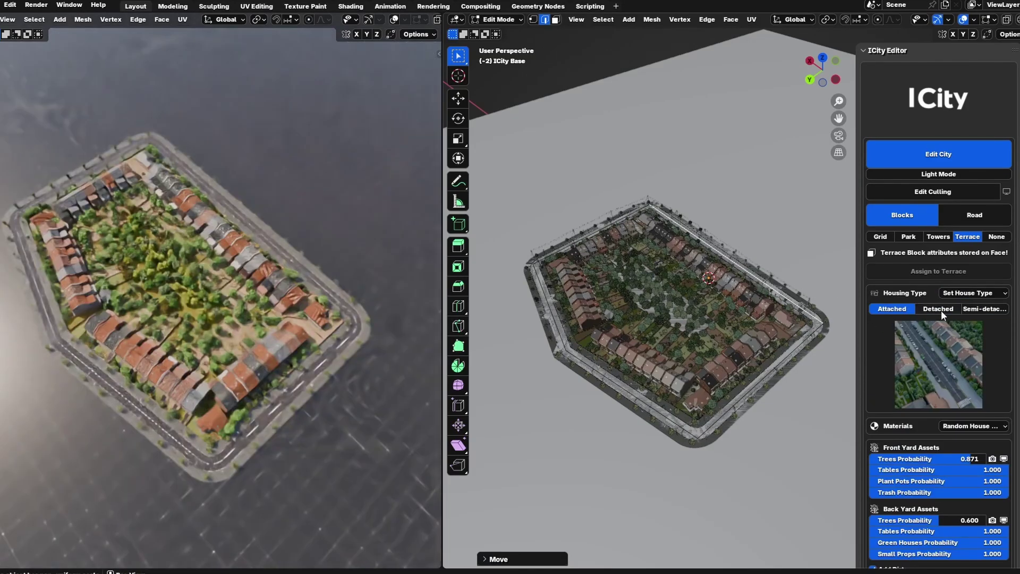
{"action": "left_click", "coordinate": [942, 310]}
- Select two more boundary edges of the terrace block, set their houses to Semi-detached, and inspect them up close
{"action": "left_click", "coordinate": [591, 368]}
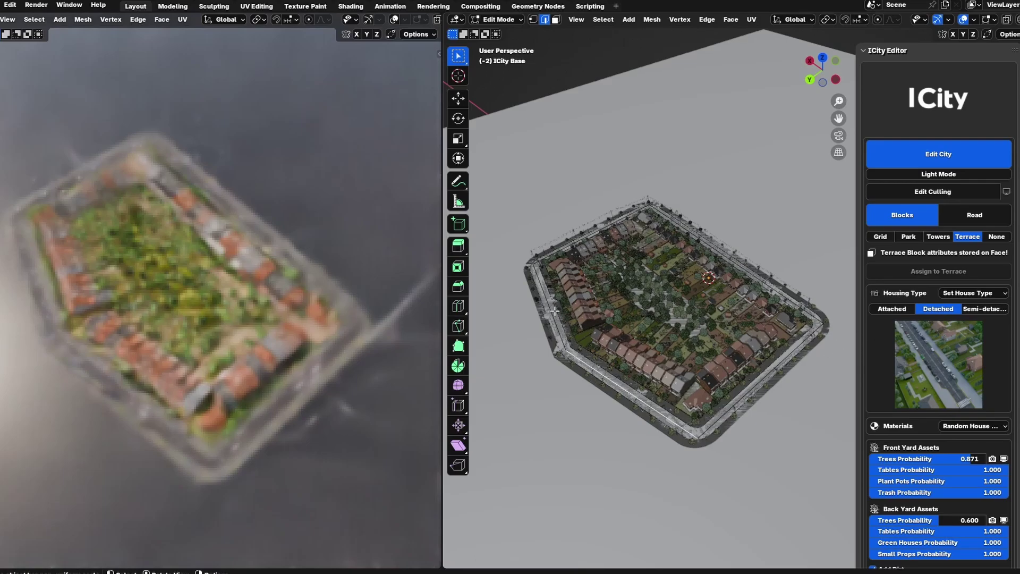
{"action": "left_click", "coordinate": [552, 309], "text": "shift"}
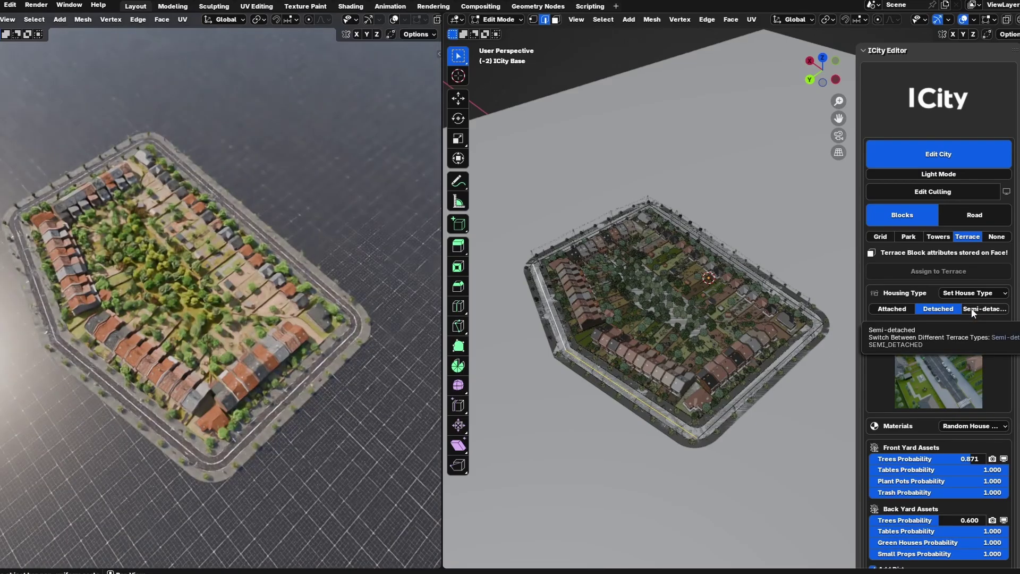
{"action": "left_click", "coordinate": [971, 308]}
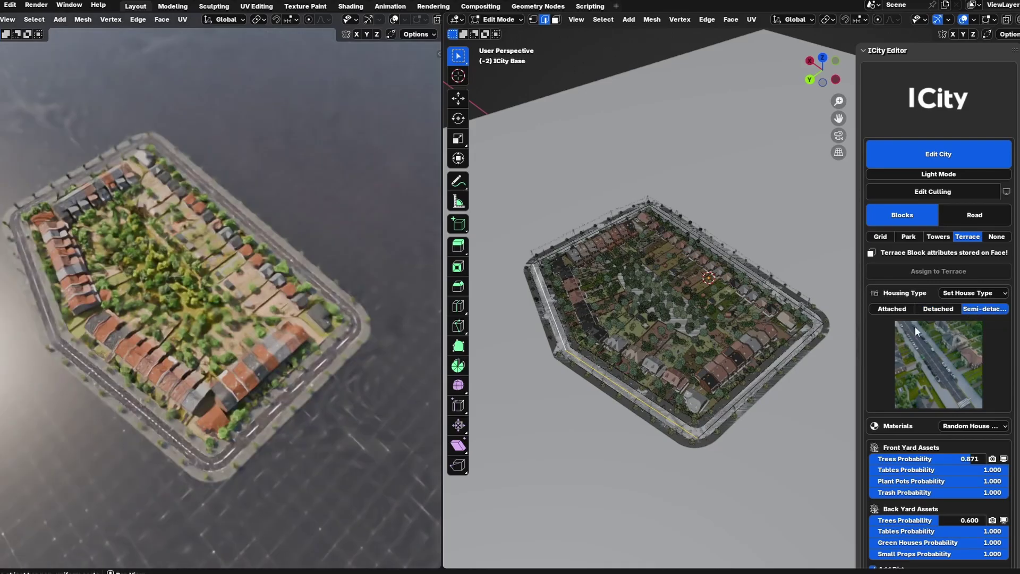
{"action": "scroll", "coordinate": [159, 405], "scroll_direction": "up", "scroll_amount": 3}
{"action": "middle_click_drag", "start_coordinate": [164, 411], "coordinate": [169, 395]}
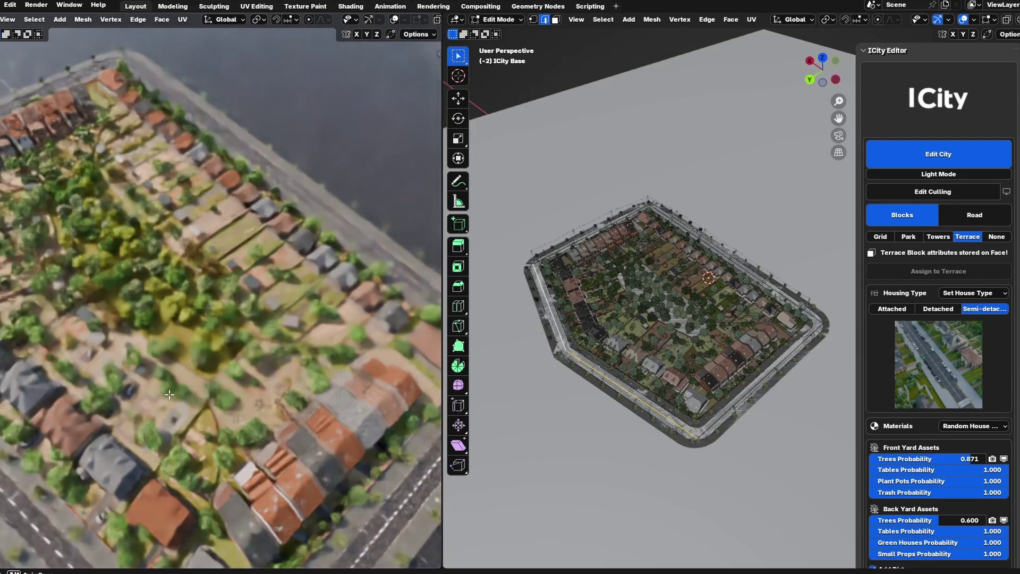
{"action": "scroll", "coordinate": [169, 394], "scroll_direction": "down", "scroll_amount": 5}
- Set the terrace houses' Materials to Set House Style and raise the Terrace Materials Seed by one
{"action": "left_click", "coordinate": [989, 294]}
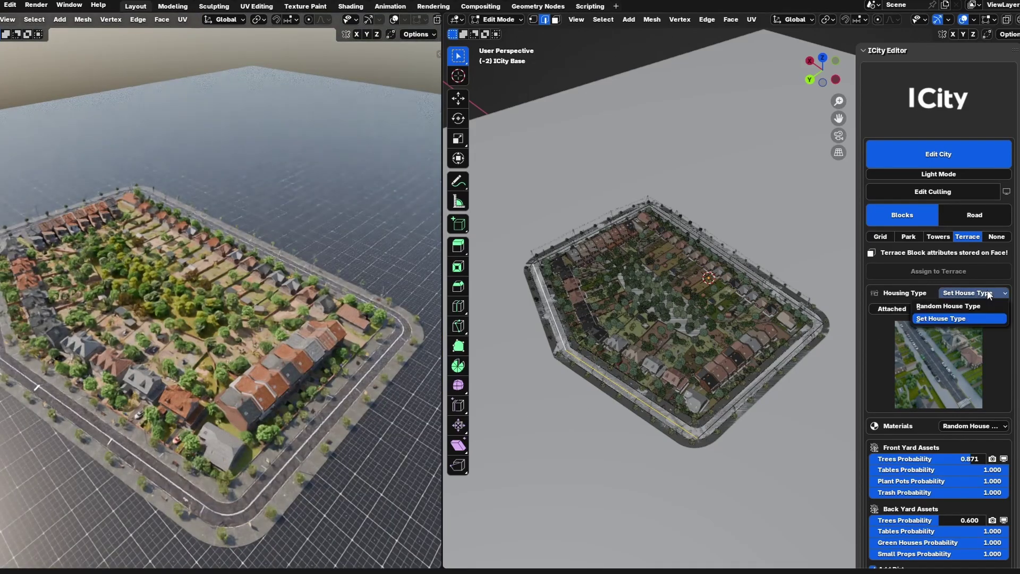
{"action": "scroll", "coordinate": [975, 319], "scroll_direction": "down", "scroll_amount": 2}
{"action": "left_click", "coordinate": [977, 379]}
{"action": "left_click", "coordinate": [969, 405]}
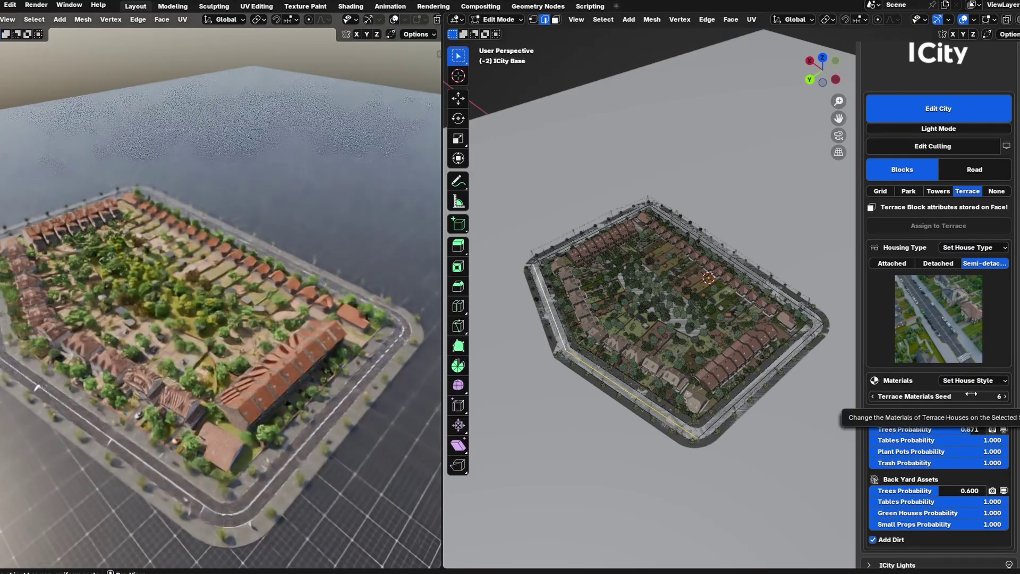
{"action": "left_click", "coordinate": [1006, 397]}
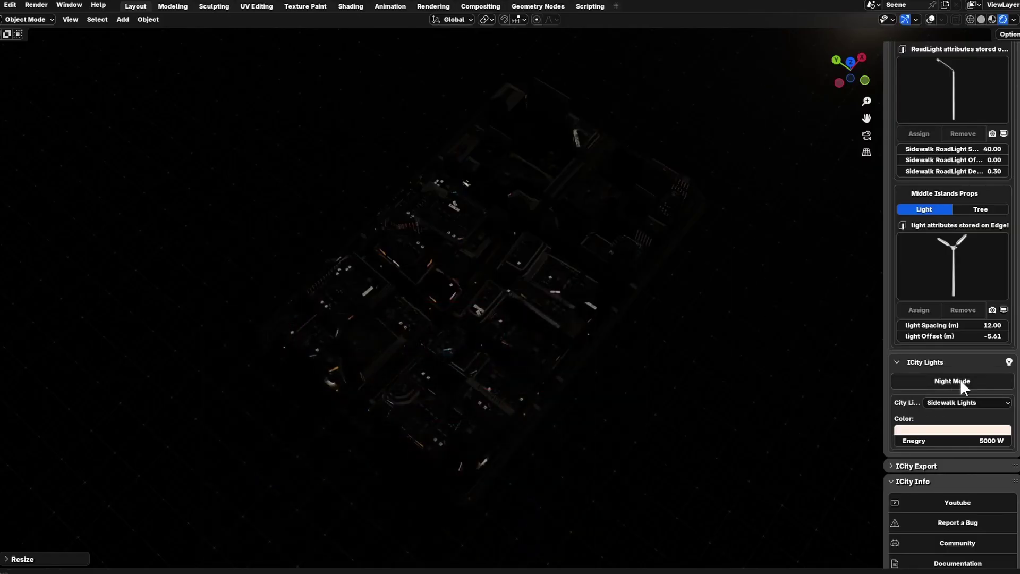
- Enable Night Mode for the city and tint the Sidewalk Lights a warm orange
{"action": "left_click", "coordinate": [961, 381]}
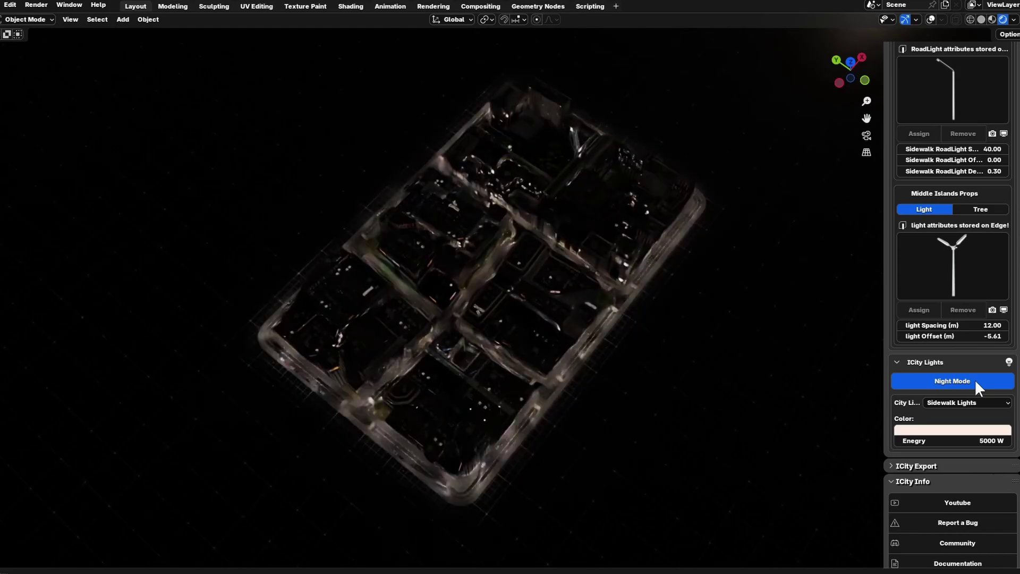
{"action": "left_click", "coordinate": [978, 430]}
{"action": "left_click", "coordinate": [937, 318]}
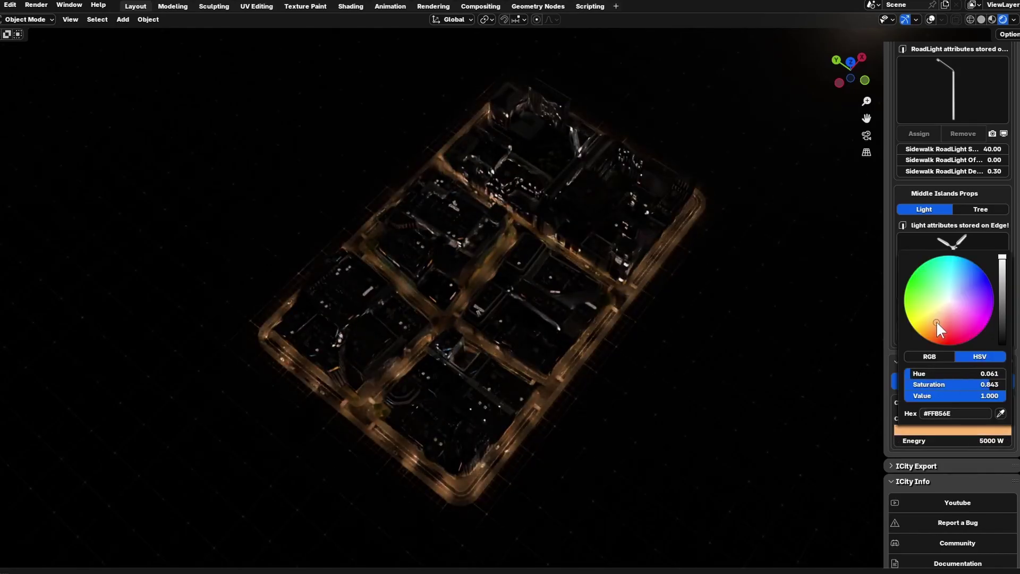
{"action": "left_click", "coordinate": [938, 331]}
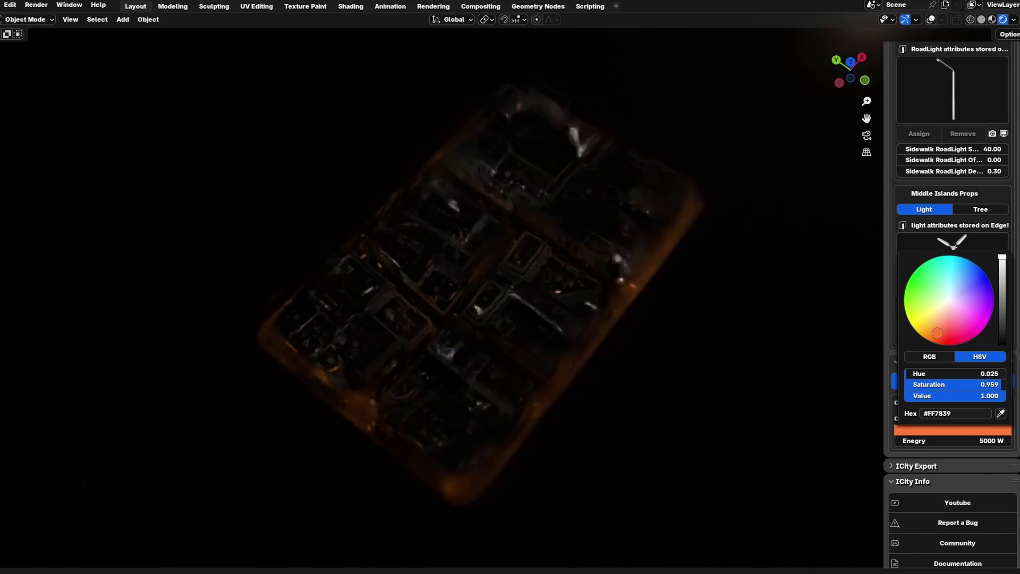
{"action": "left_click", "coordinate": [941, 322]}
- Set the Sidewalk Lights' energy to 1000 W
{"action": "left_click", "coordinate": [988, 441]}
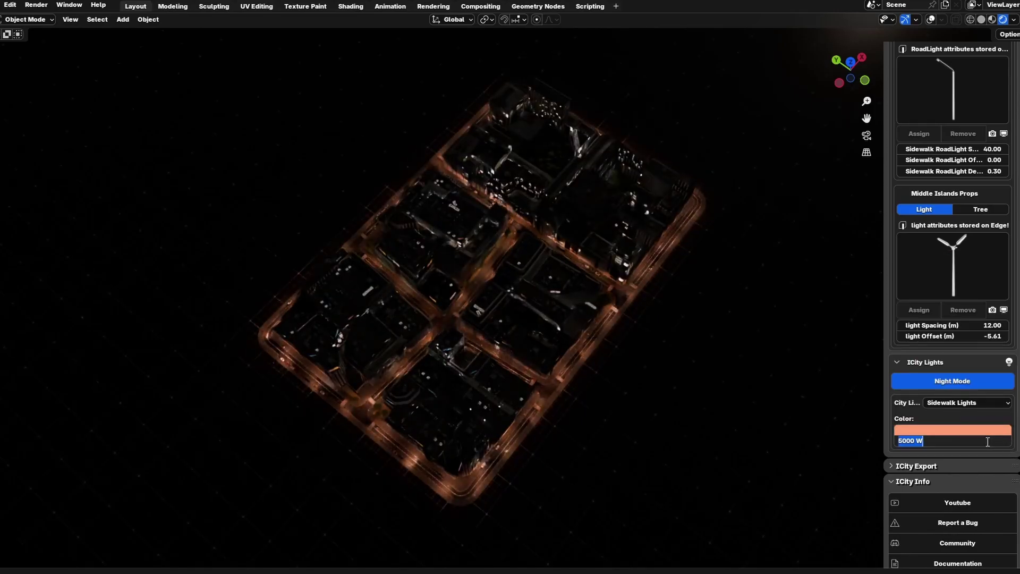
{"action": "type", "text": "1000"}
{"action": "key", "text": "Return"}
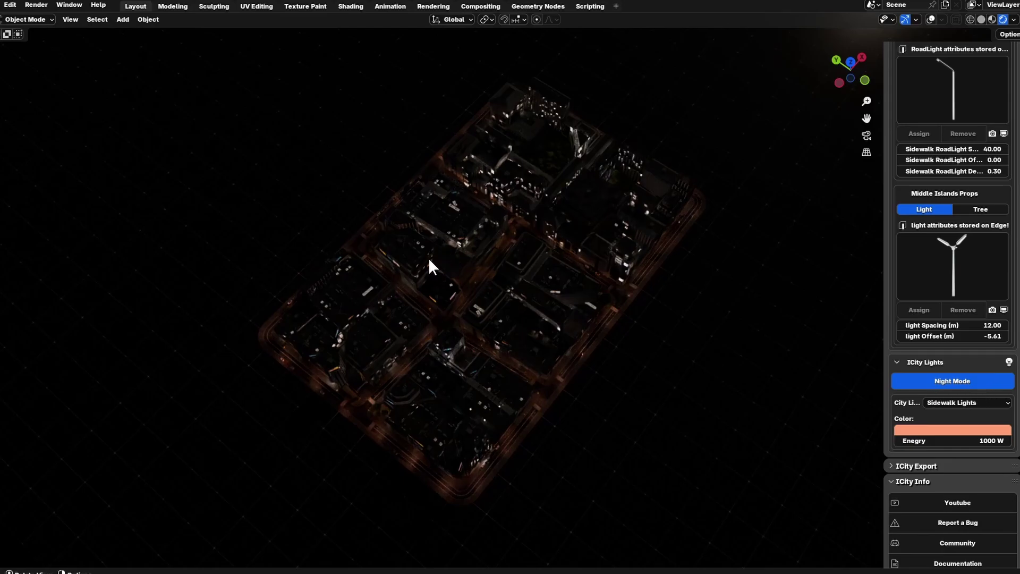
- Set the Buildings Lights' Light Probability to 0.5 and Light Strength to 70
{"action": "left_click", "coordinate": [976, 409]}
{"action": "left_click", "coordinate": [958, 416]}
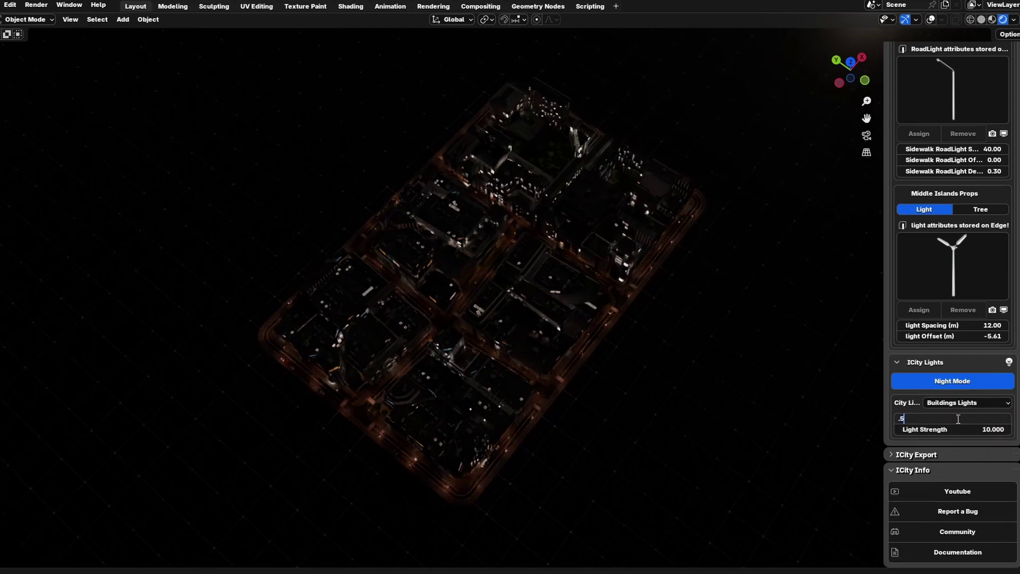
{"action": "type", "text": ".5"}
{"action": "key", "text": "Tab"}
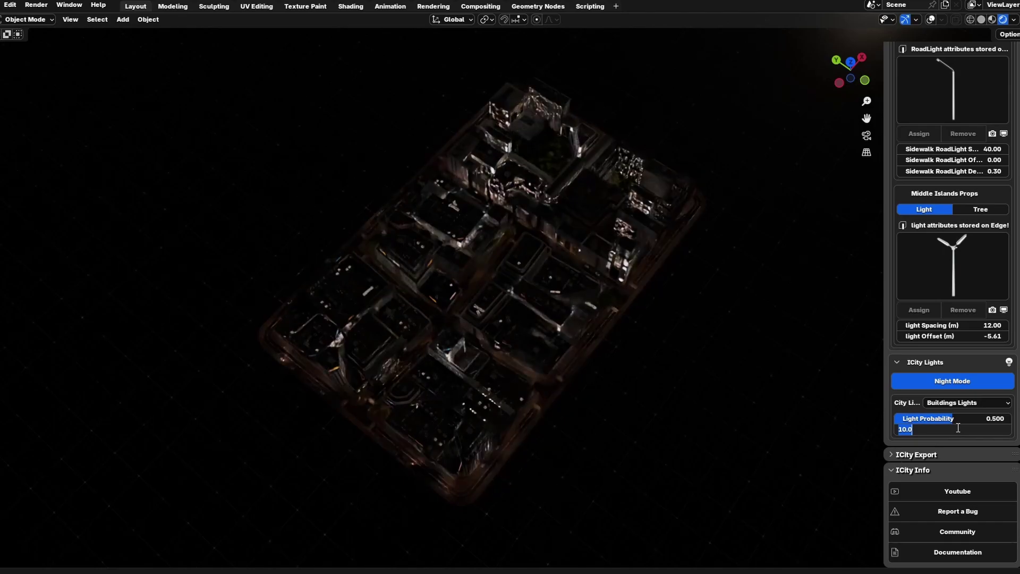
{"action": "type", "text": "8."}
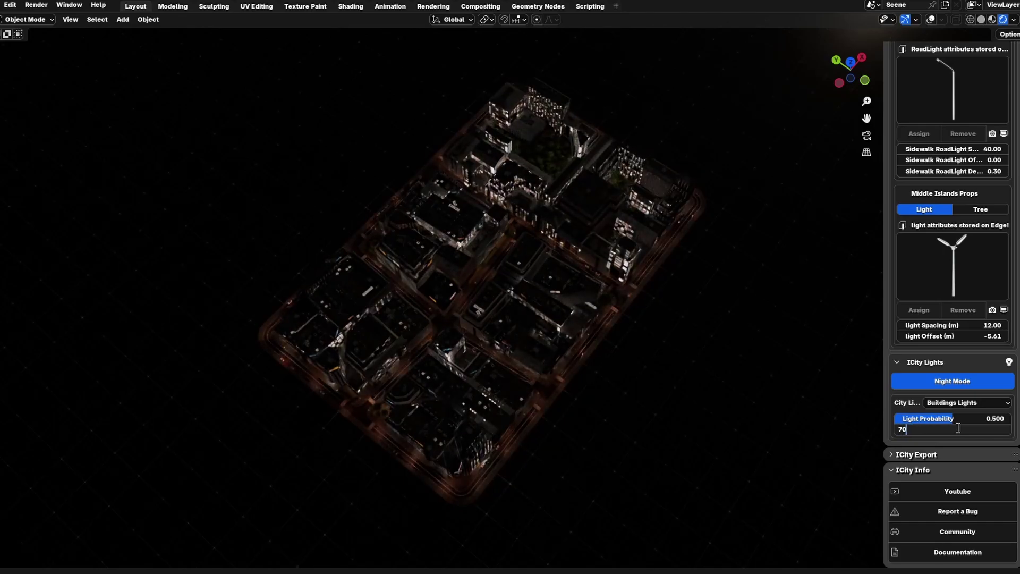
{"action": "key", "text": "Return"}
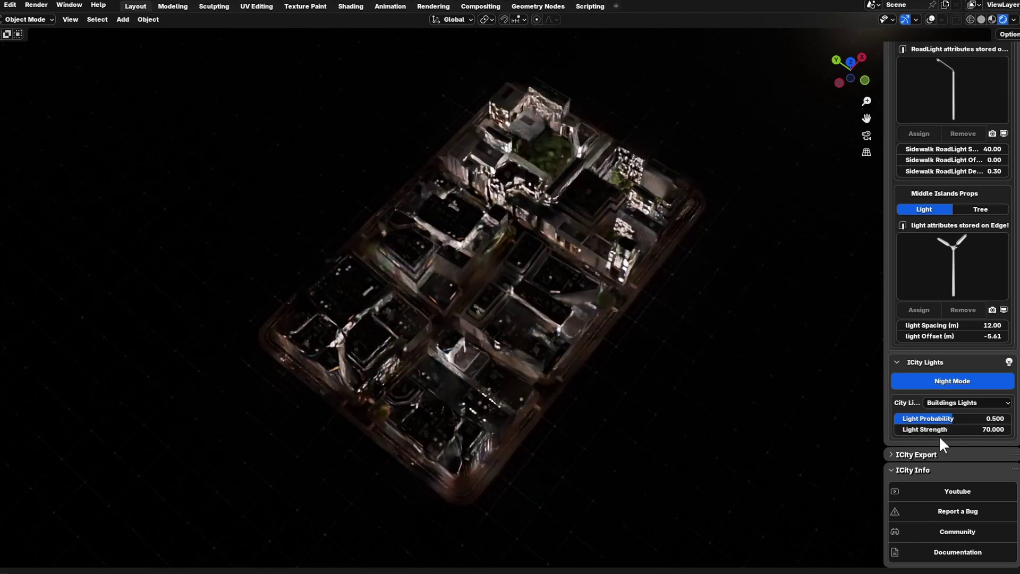
- Lower the Buildings Lights' Light Strength to 3
{"action": "left_click", "coordinate": [941, 431]}
{"action": "type", "text": "3"}
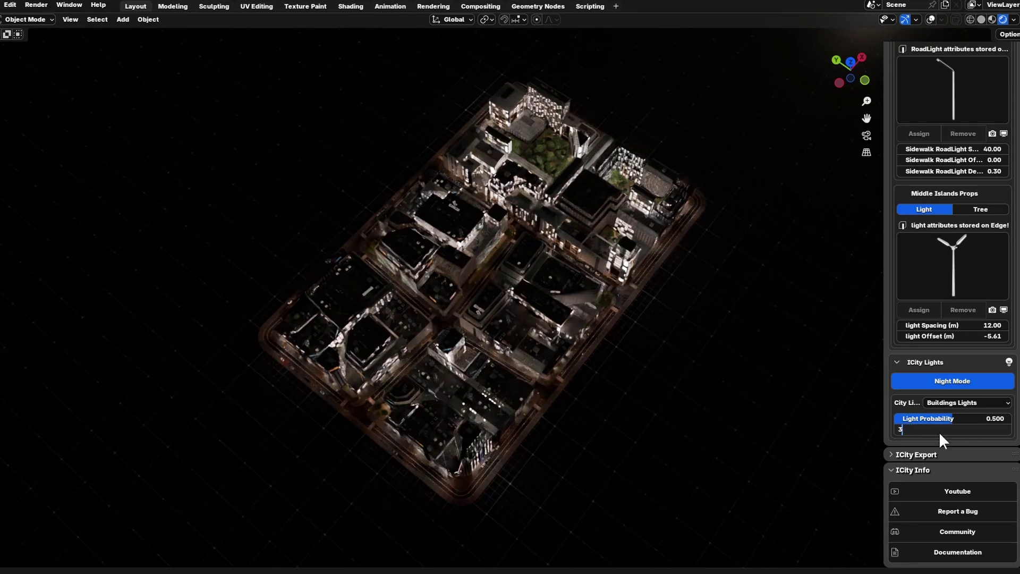
{"action": "key", "text": "Return"}
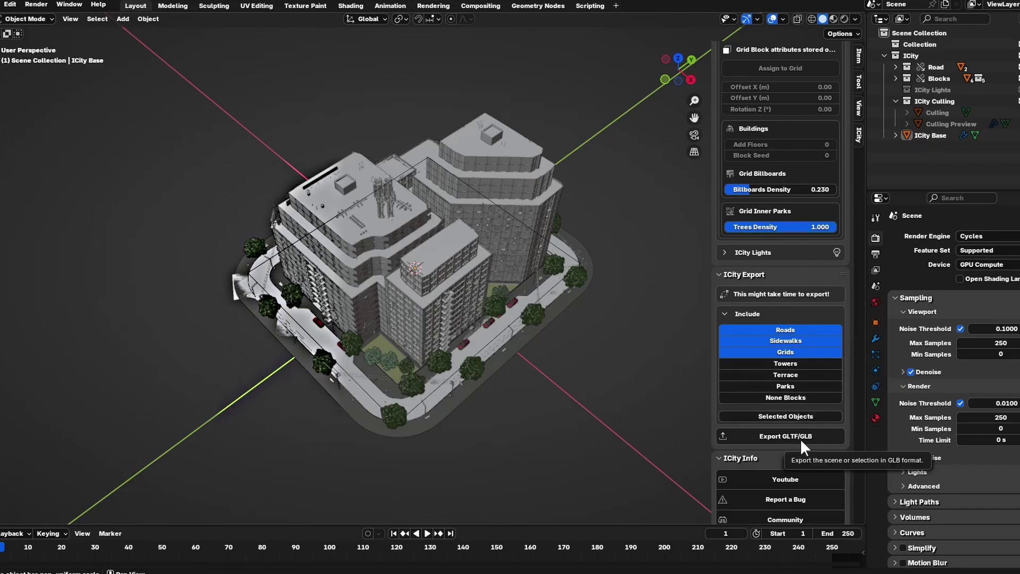
- Export the city's roads, sidewalks and grids in GLB format under the file name export
{"action": "left_click", "coordinate": [802, 440]}
{"action": "left_click", "coordinate": [384, 430]}
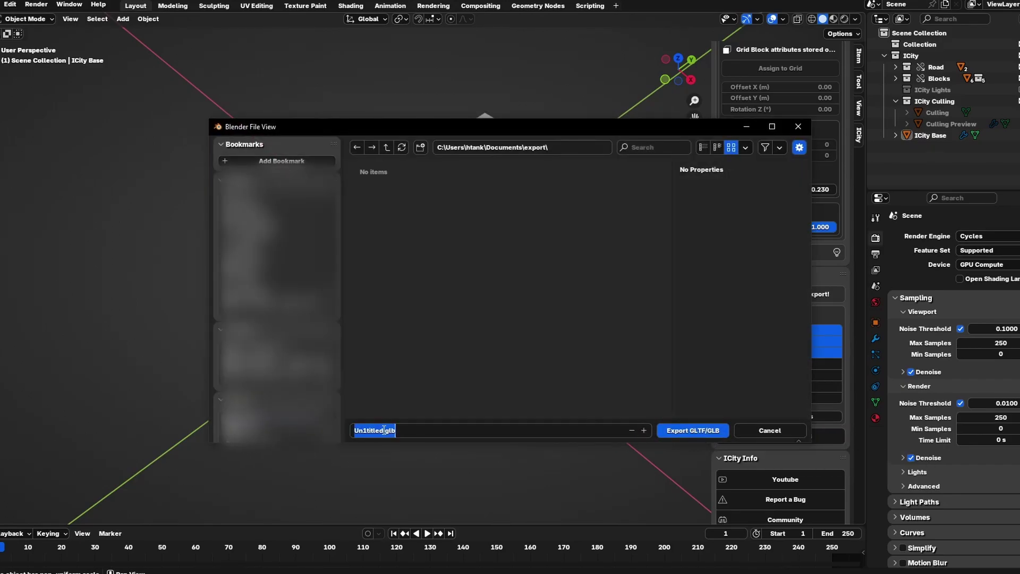
{"action": "type", "text": "e"}
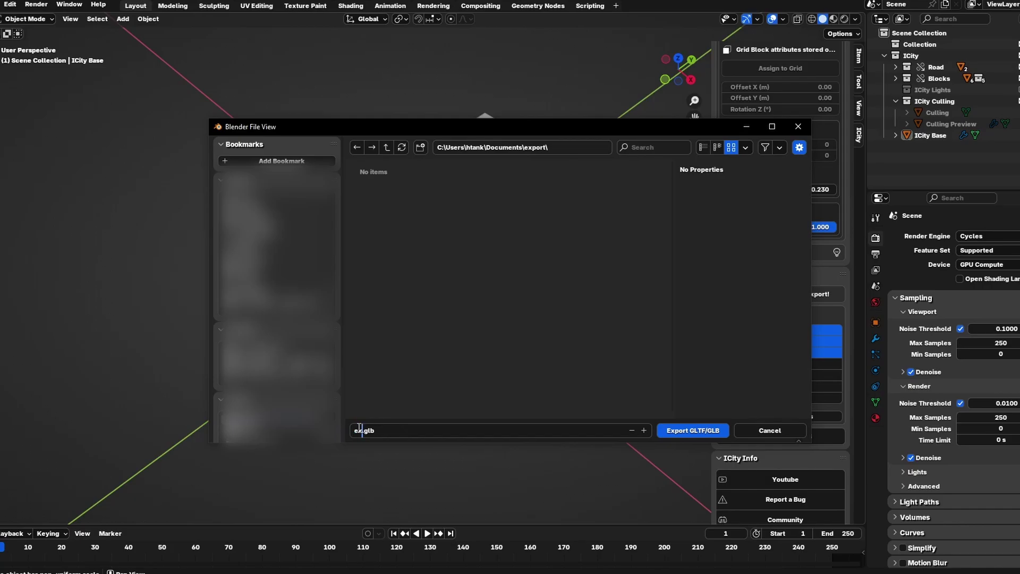
{"action": "type", "text": "xpo"}
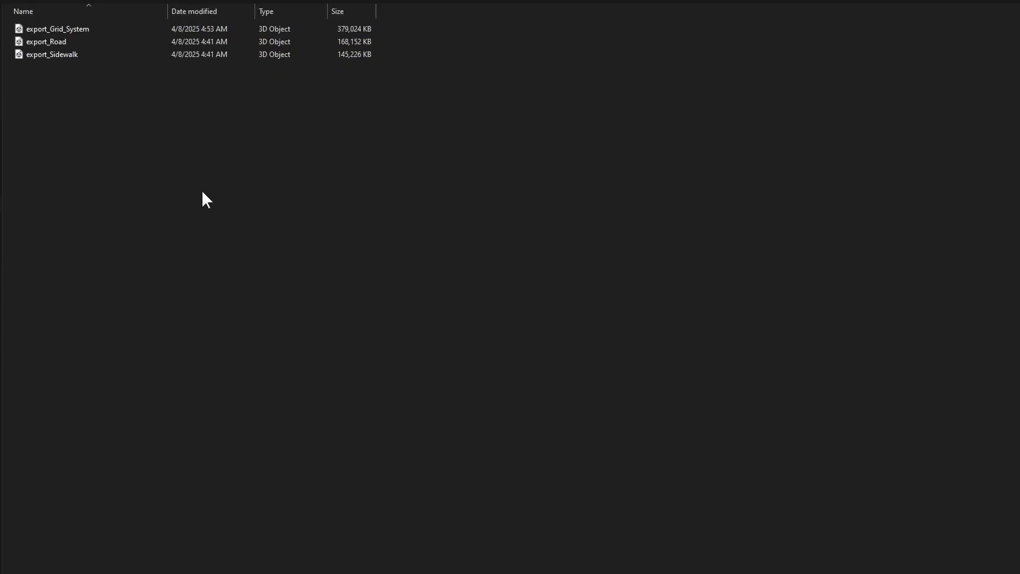
- Import the export_Grid_System, export_Road and export_Sidewalk files into an empty Blender scene with the default glTF 2.0 settings, and clear the selection
{"action": "left_click_drag", "start_coordinate": [215, 137], "coordinate": [377, 262]}
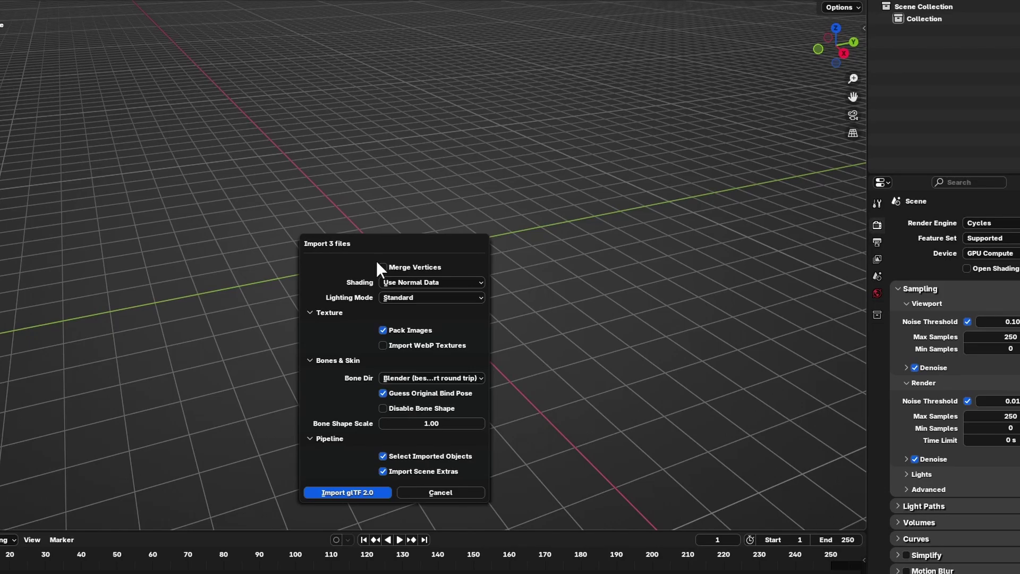
{"action": "left_click", "coordinate": [352, 476]}
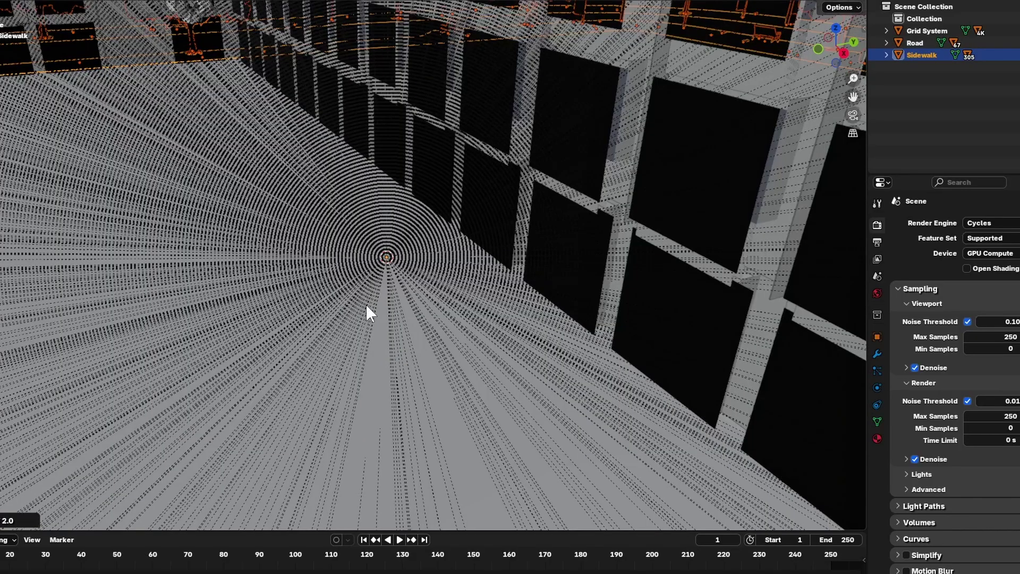
{"action": "key", "text": "KP_Decimal"}
{"action": "scroll", "coordinate": [382, 296], "scroll_direction": "down", "scroll_amount": 5}
{"action": "middle_click_drag", "start_coordinate": [446, 277], "coordinate": [463, 317]}
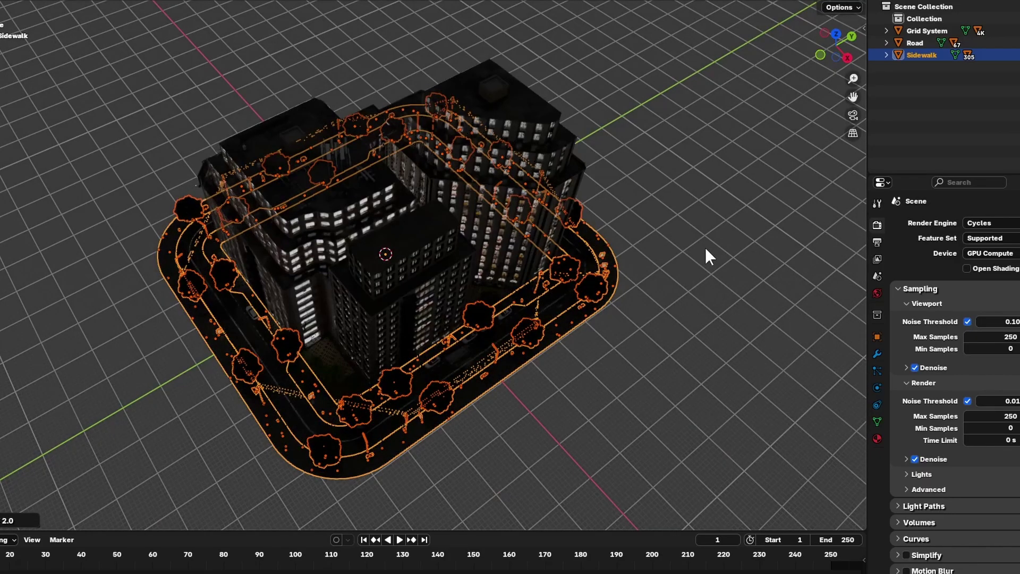
{"action": "left_click", "coordinate": [706, 249]}
{"action": "mouse_move", "coordinate": [564, 298]}
{"action": "middle_mouse_down"}
{"action": "mouse_move", "coordinate": [556, 251]}
{"action": "mouse_move", "coordinate": [557, 281]}
{"action": "middle_mouse_up"}
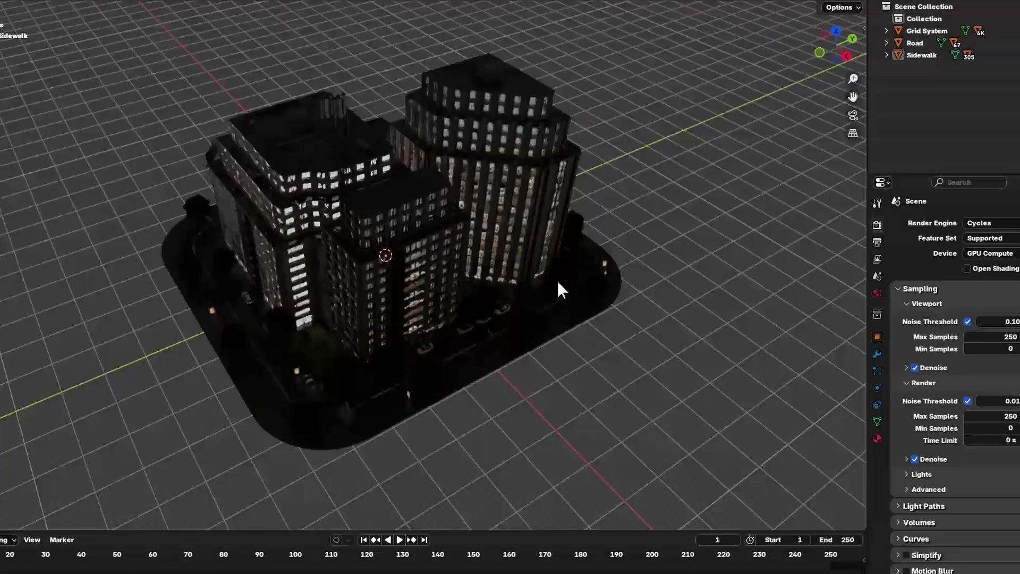
- Turn off Scene World in the viewport shading settings and hide the viewport overlays to inspect the imported city from several sides
{"action": "key", "text": "n"}
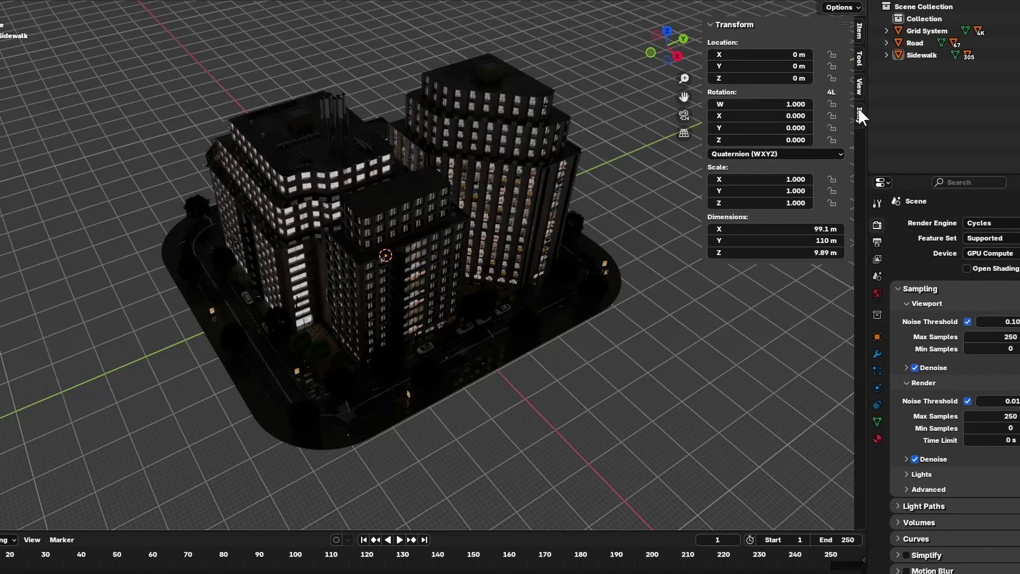
{"action": "left_click", "coordinate": [842, 6]}
{"action": "left_click", "coordinate": [809, 104]}
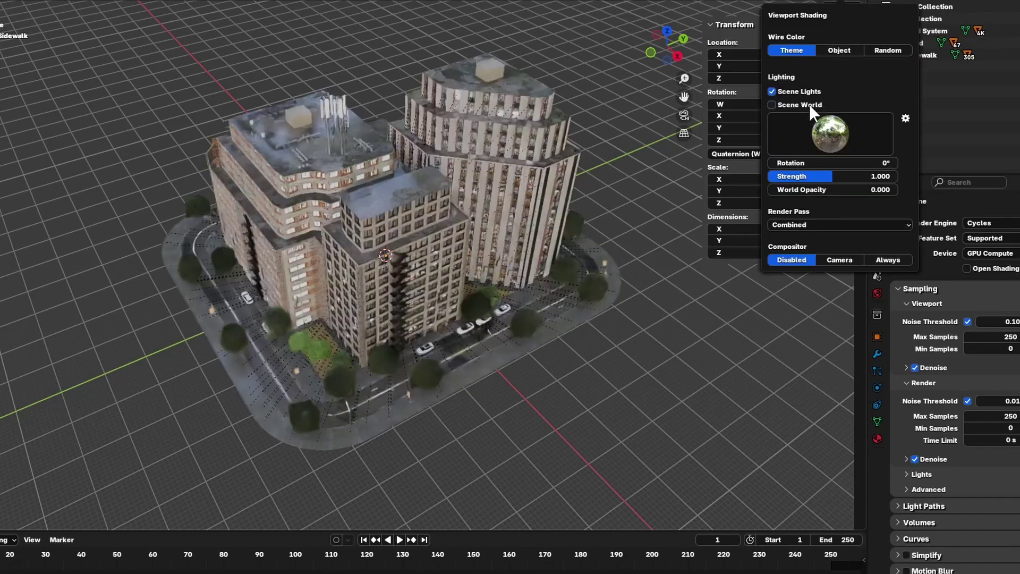
{"action": "left_click", "coordinate": [750, 1]}
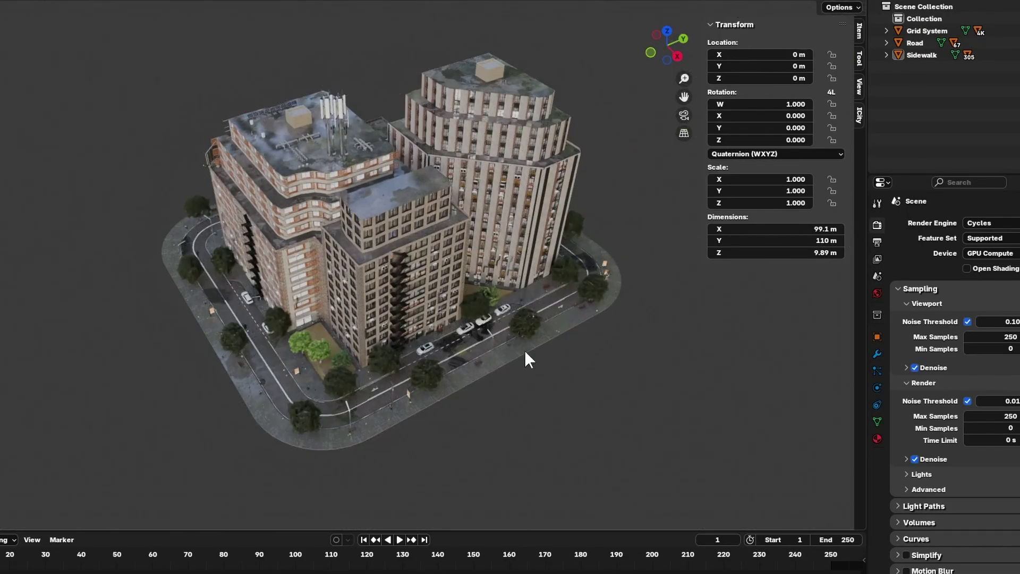
{"action": "scroll", "coordinate": [526, 349], "scroll_direction": "up", "scroll_amount": 2}
{"action": "middle_click_drag", "start_coordinate": [538, 333], "coordinate": [492, 330]}
{"action": "middle_click_drag", "start_coordinate": [493, 328], "coordinate": [536, 292]}
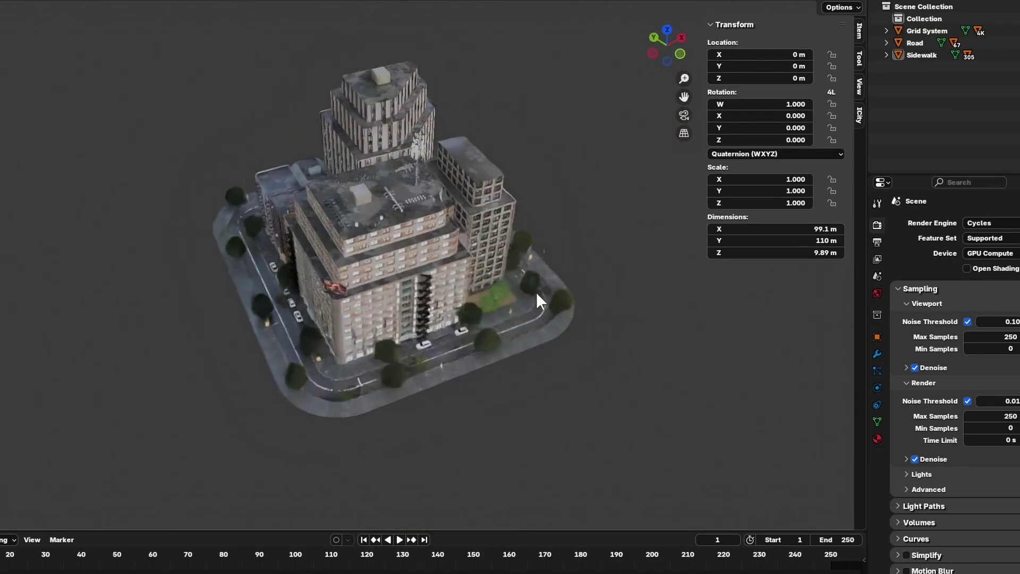